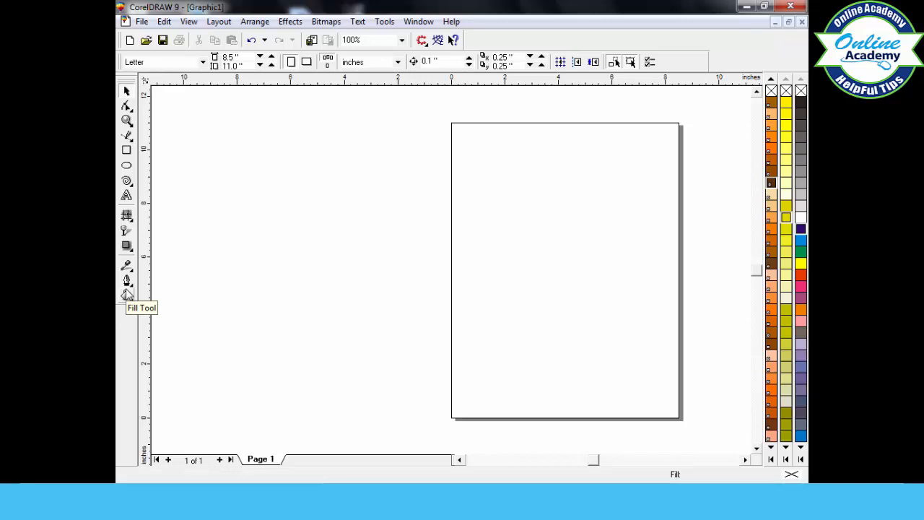
{"action": "left_click", "coordinate": [128, 295]}
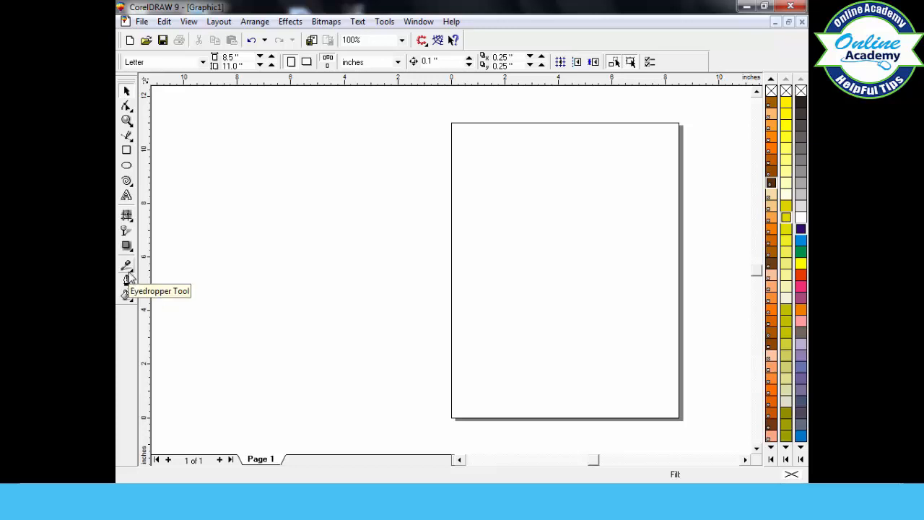
{"action": "left_click", "coordinate": [132, 275]}
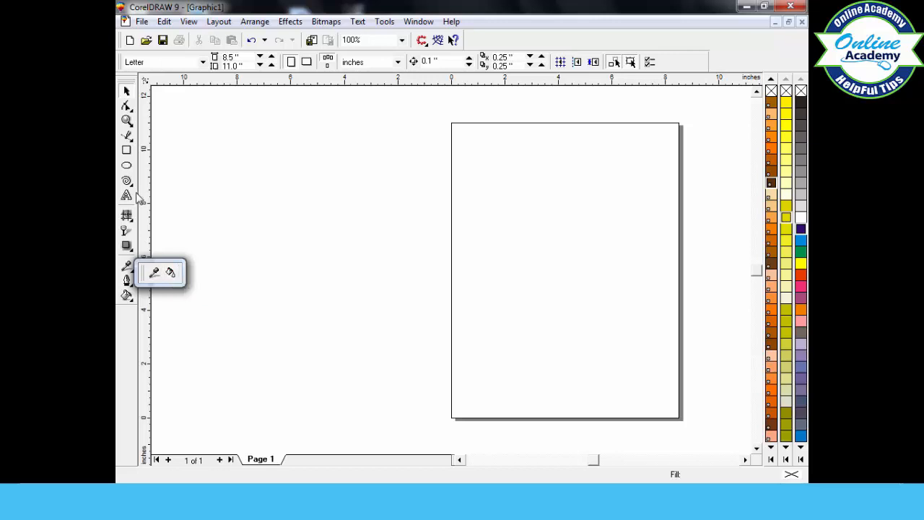
Draw a cyan-filled rectangle about 2.8 by 3.4 inches beside the page and an unfilled one about 2.6 by 2 inches on the page's left edge.
{"action": "left_click", "coordinate": [126, 149]}
{"action": "left_click_drag", "start_coordinate": [245, 148], "coordinate": [322, 238]}
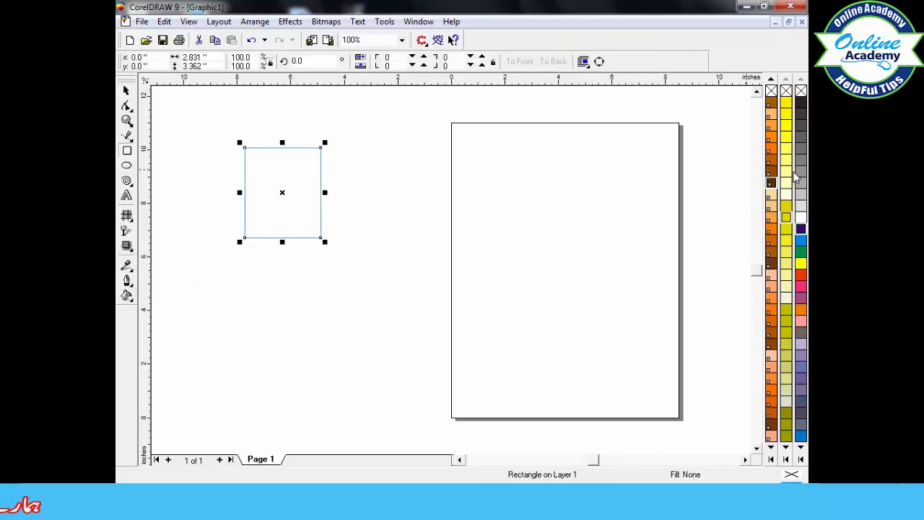
{"action": "left_click", "coordinate": [800, 241]}
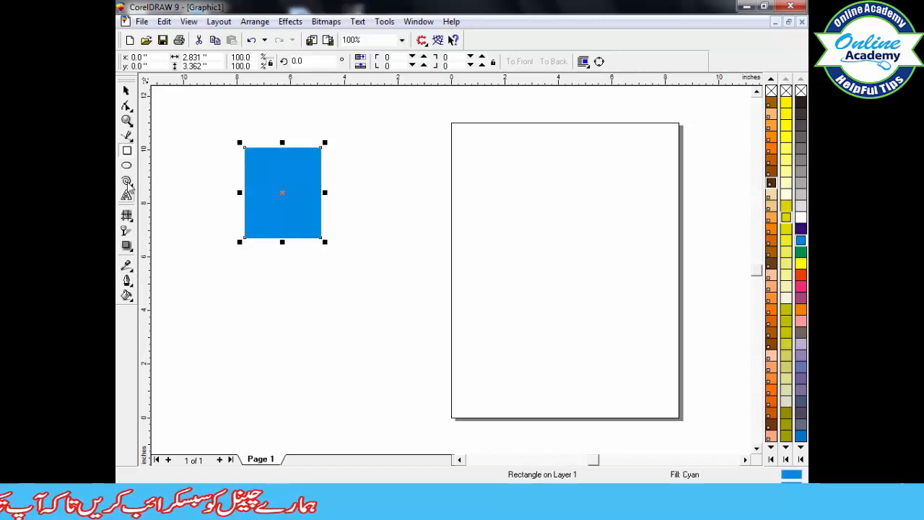
{"action": "left_click_drag", "start_coordinate": [452, 166], "coordinate": [521, 220]}
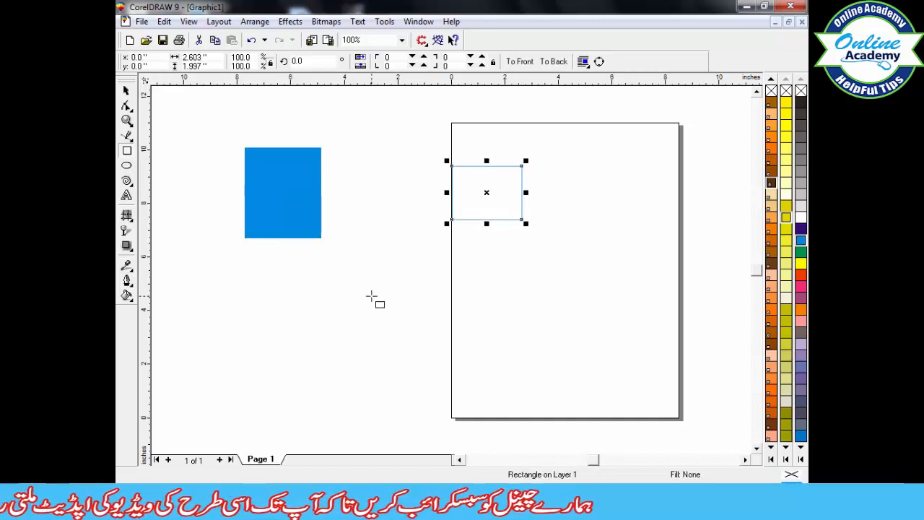
Sample the cyan fill with the Eyedropper and apply it to the rectangle on the page with the Paintbucket.
{"action": "left_click", "coordinate": [128, 266]}
{"action": "left_click", "coordinate": [153, 269]}
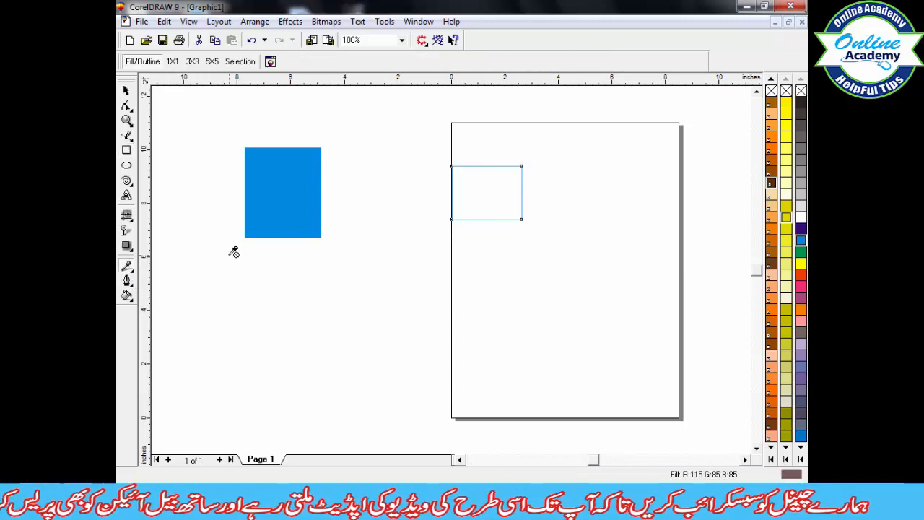
{"action": "left_click", "coordinate": [287, 194]}
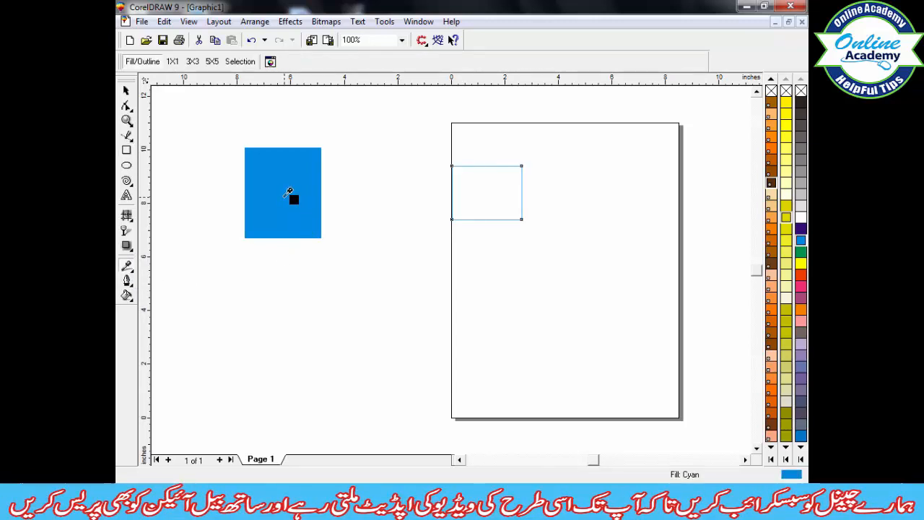
{"action": "left_click", "coordinate": [134, 276]}
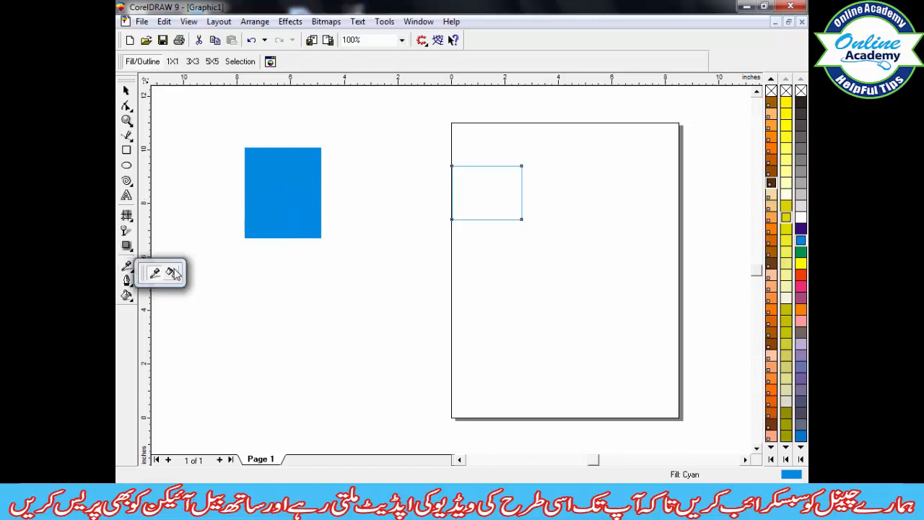
{"action": "left_click", "coordinate": [173, 273]}
{"action": "left_click", "coordinate": [466, 188]}
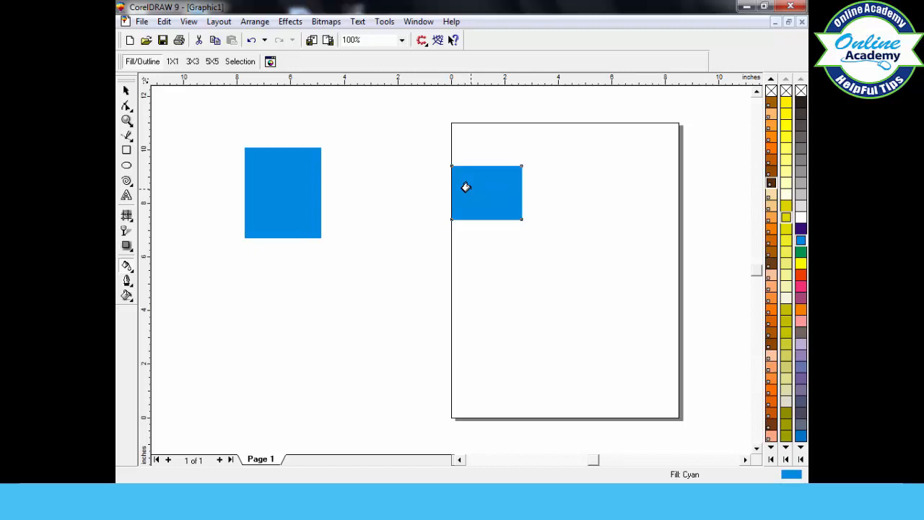
Change the fill of the larger rectangle beside the page to yellow.
{"action": "left_click", "coordinate": [130, 267]}
{"action": "left_click", "coordinate": [153, 266]}
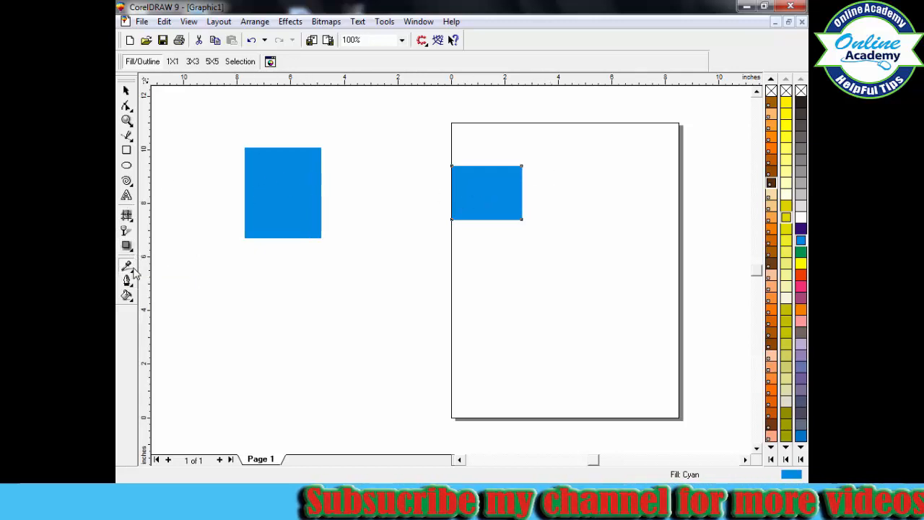
{"action": "key", "text": "space"}
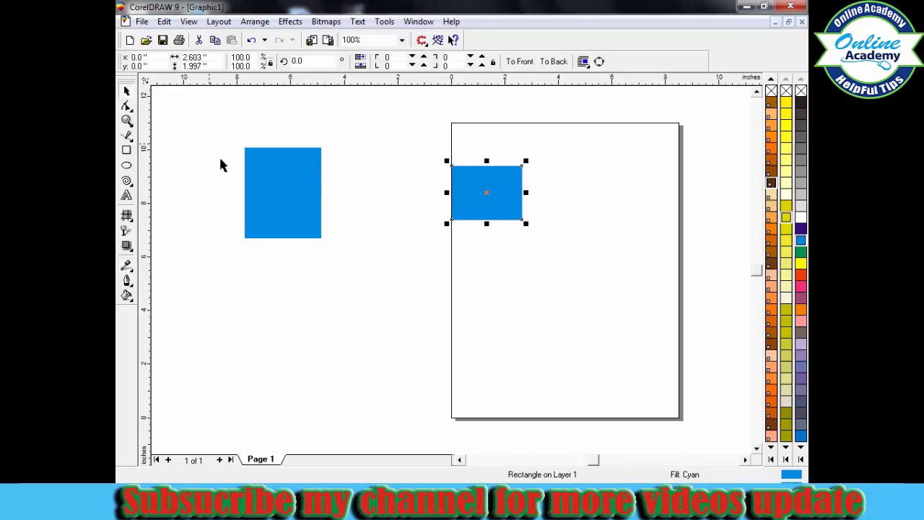
{"action": "left_click", "coordinate": [319, 196]}
{"action": "left_click", "coordinate": [801, 263]}
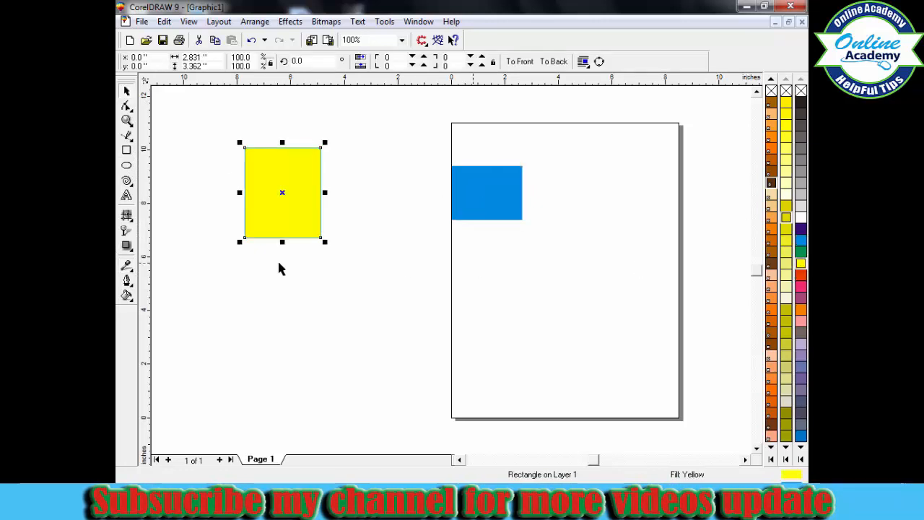
Sample the yellow fill with the Eyedropper, apply it to the smaller rectangle on the page, and dismiss the floating Eyedropper tools.
{"action": "left_click", "coordinate": [127, 265]}
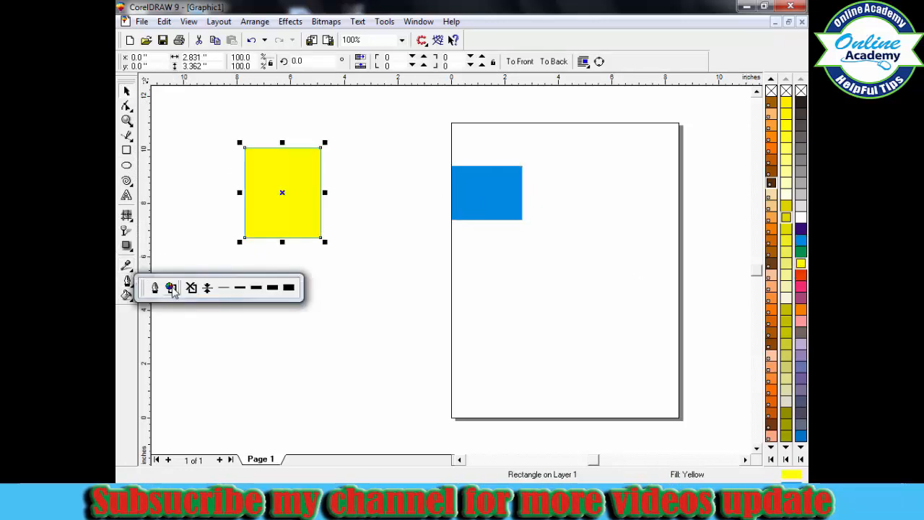
{"action": "left_click", "coordinate": [130, 269]}
{"action": "left_click_drag", "start_coordinate": [156, 267], "coordinate": [158, 267]}
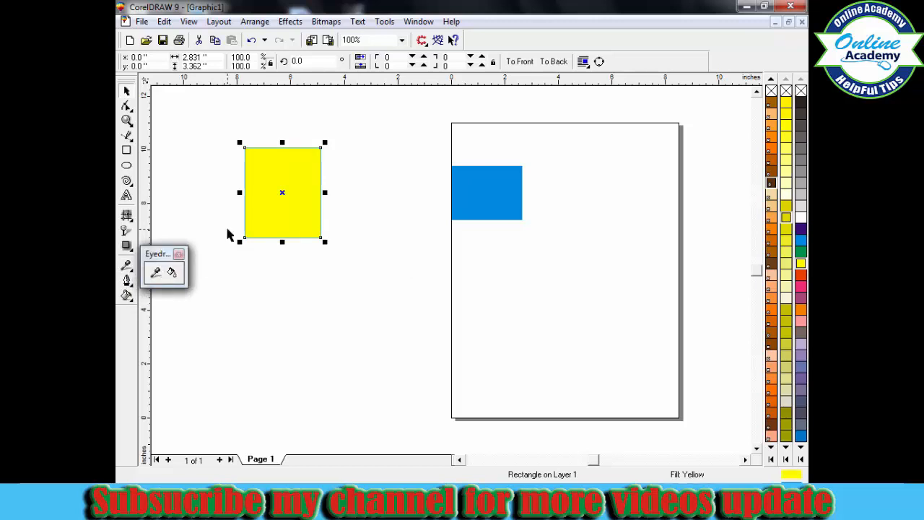
{"action": "left_click", "coordinate": [157, 272]}
{"action": "left_click", "coordinate": [279, 192]}
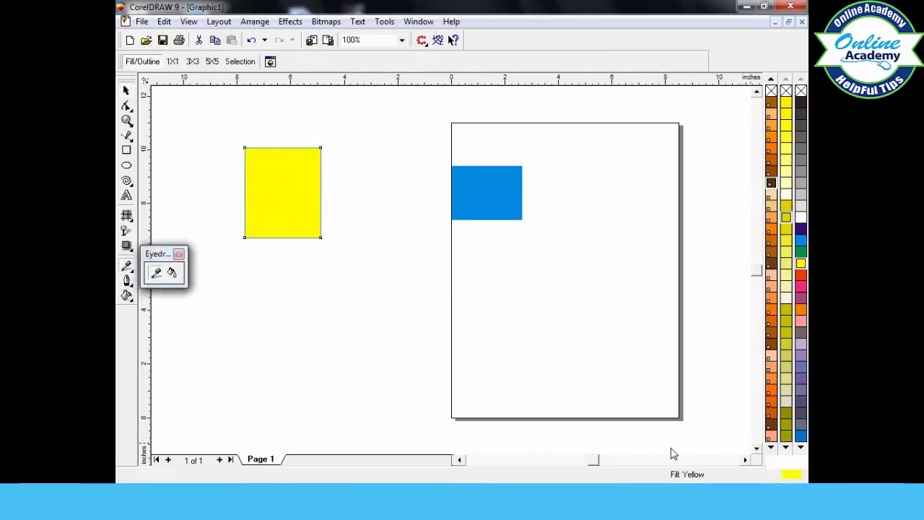
{"action": "left_click", "coordinate": [172, 273]}
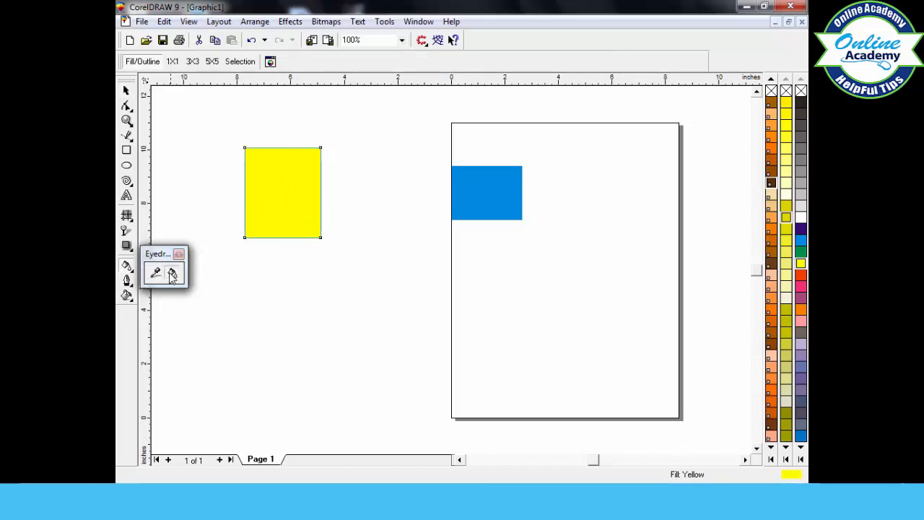
{"action": "left_click", "coordinate": [467, 183]}
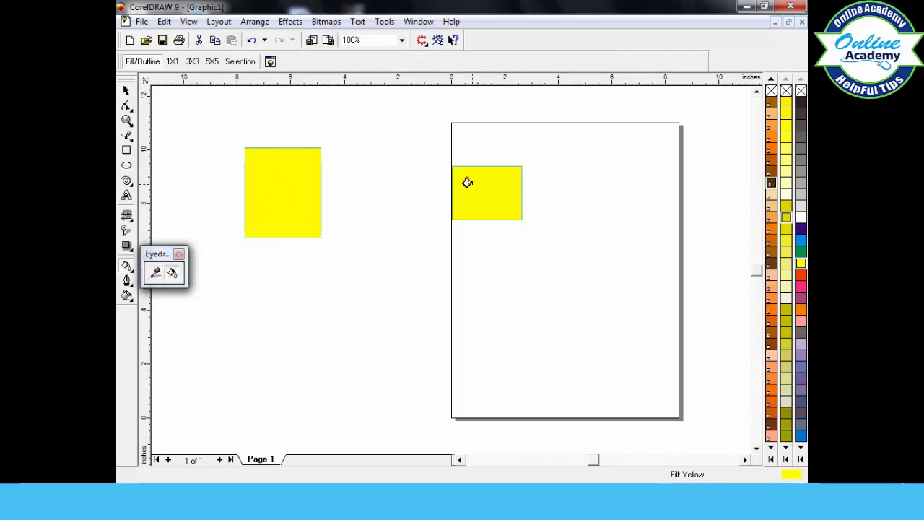
{"action": "left_click", "coordinate": [179, 255]}
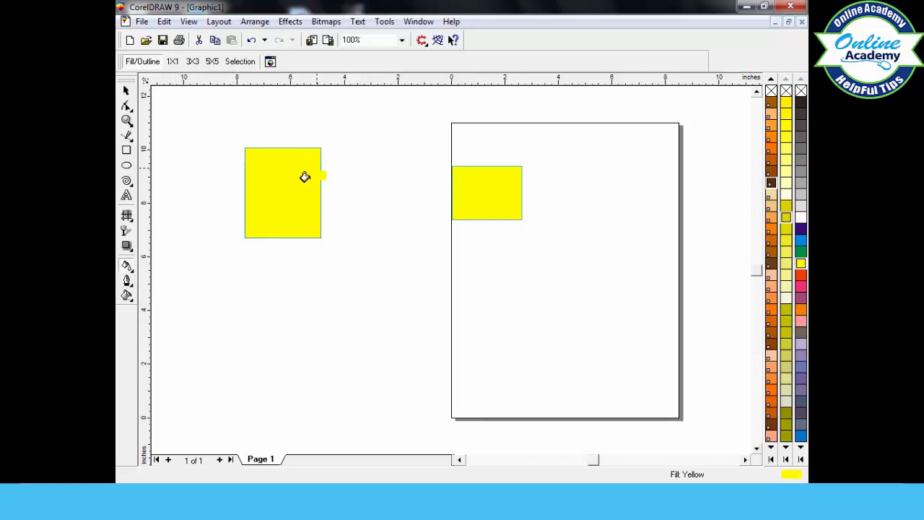
{"action": "left_click", "coordinate": [127, 281]}
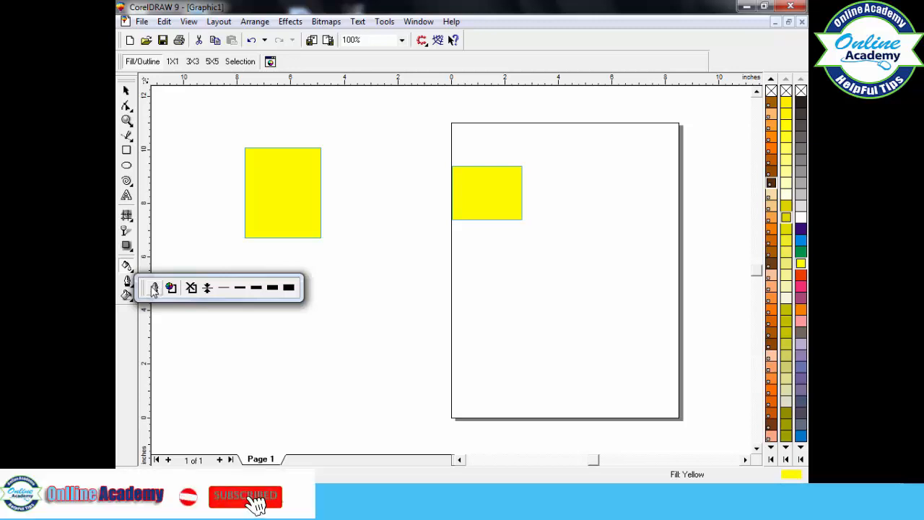
{"action": "left_click", "coordinate": [156, 288]}
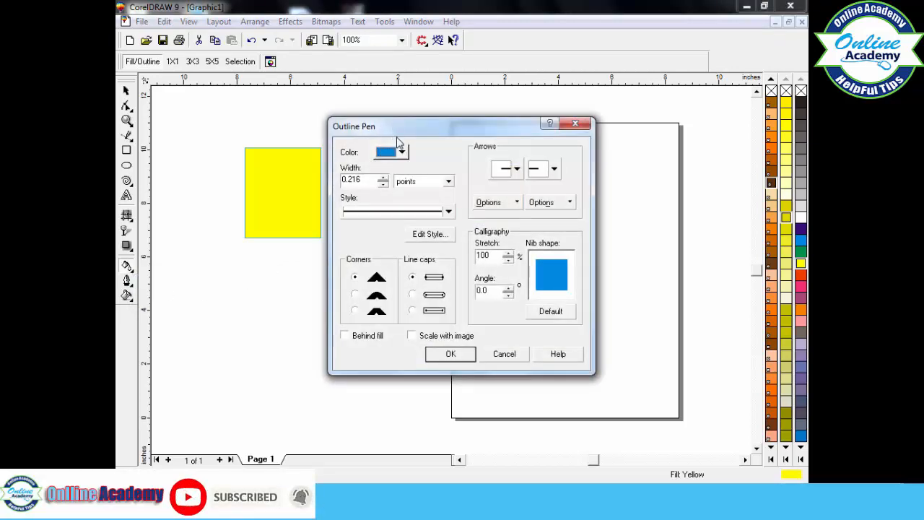
{"action": "left_click_drag", "start_coordinate": [396, 133], "coordinate": [489, 273]}
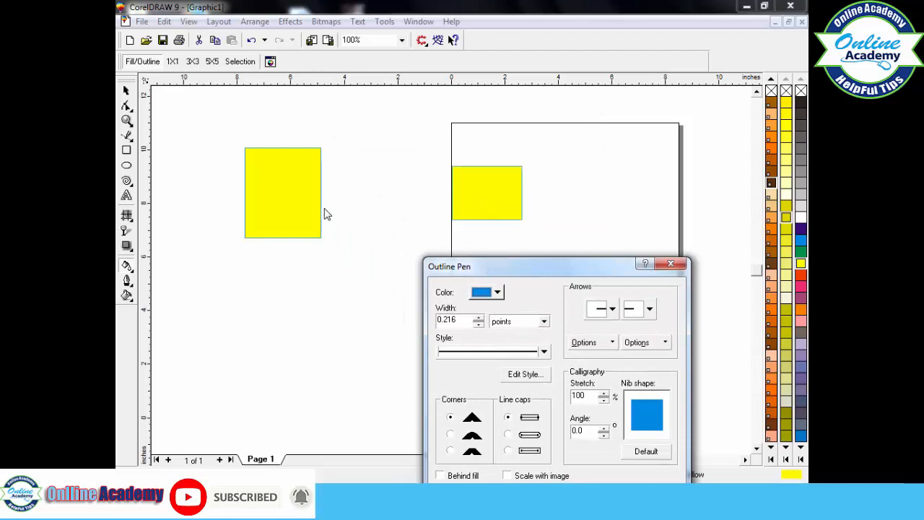
{"action": "left_click", "coordinate": [314, 189]}
{"action": "left_click", "coordinate": [671, 265]}
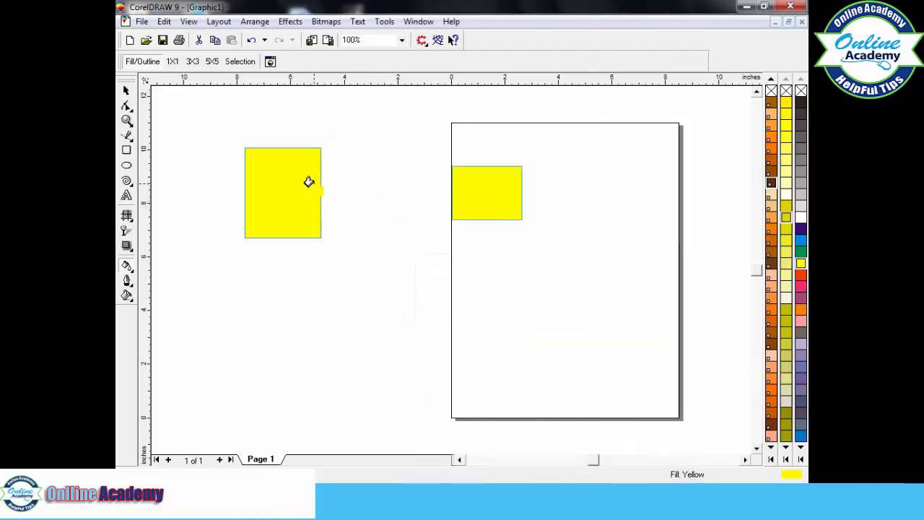
Move the larger yellow rectangle slightly upward and choose pink as its outline colour in the Outline Pen settings.
{"action": "left_click", "coordinate": [126, 90]}
{"action": "left_click_drag", "start_coordinate": [262, 205], "coordinate": [262, 171]}
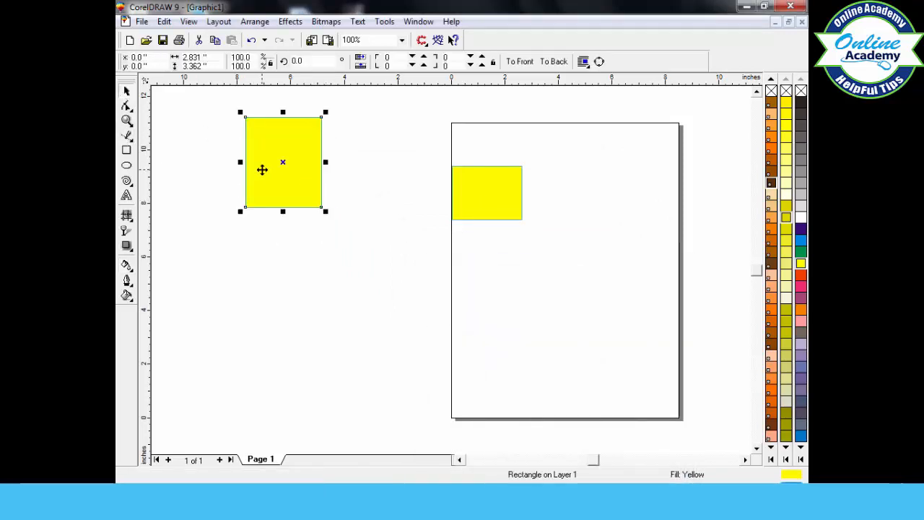
{"action": "left_click", "coordinate": [126, 281]}
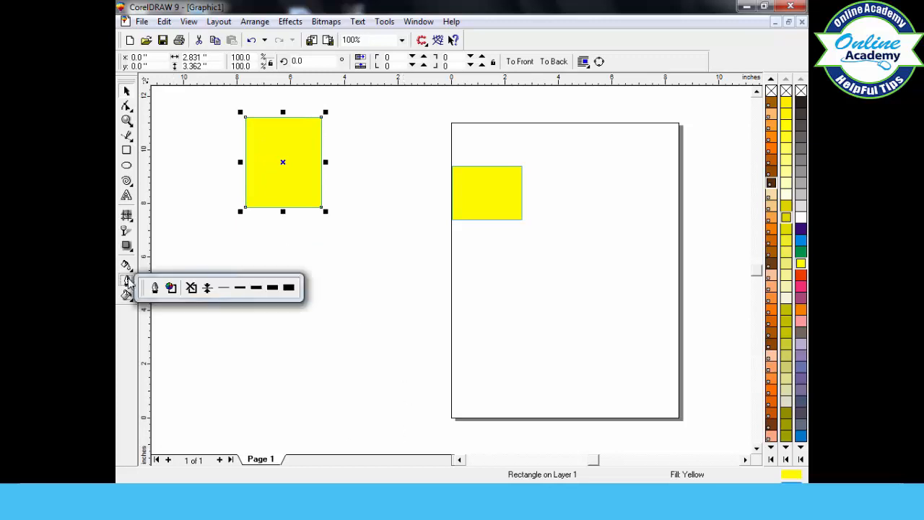
{"action": "left_click", "coordinate": [155, 287]}
{"action": "left_click_drag", "start_coordinate": [438, 127], "coordinate": [453, 172]}
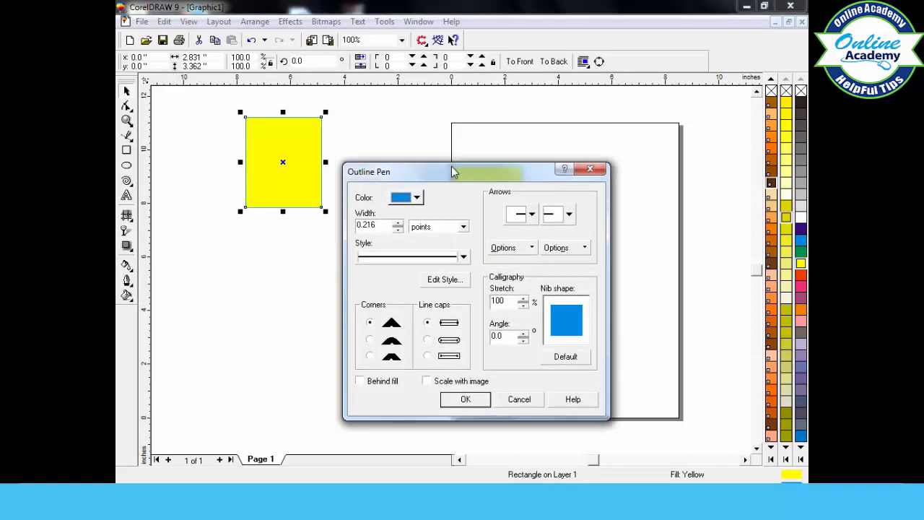
{"action": "left_click", "coordinate": [417, 198]}
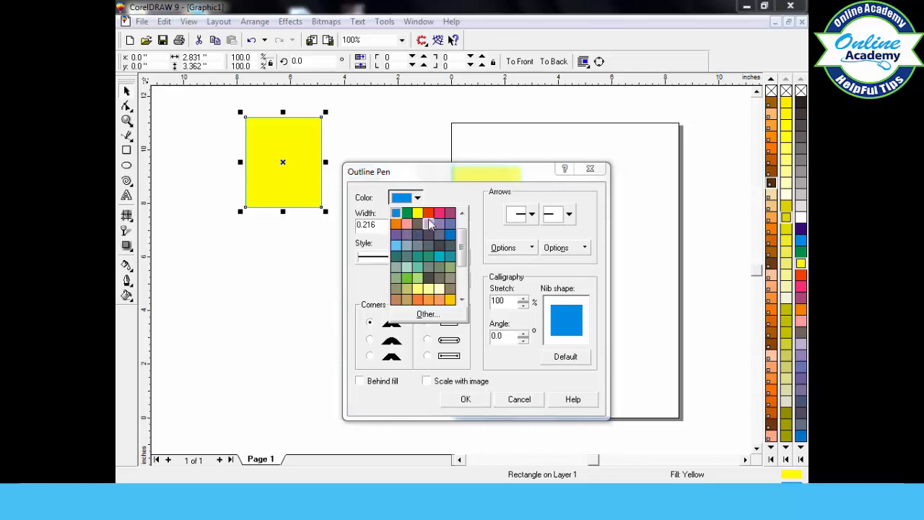
{"action": "left_click", "coordinate": [439, 214]}
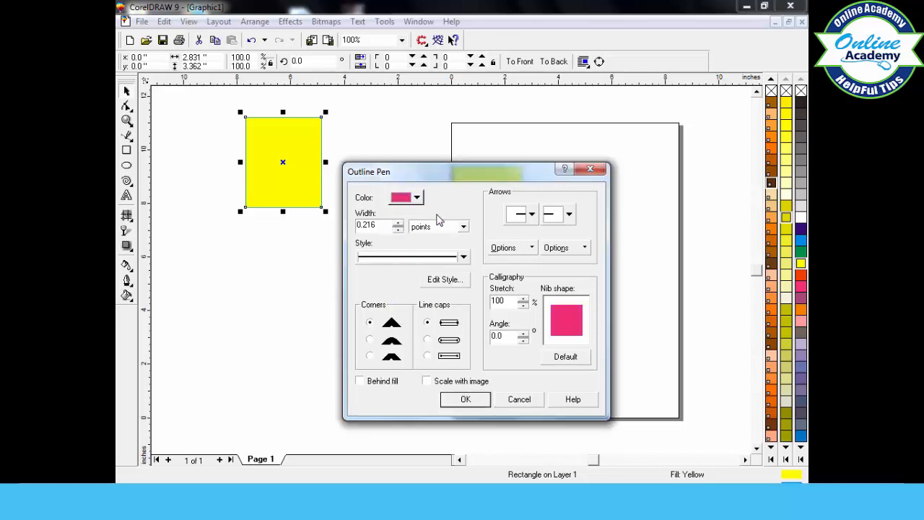
Set the larger rectangle's outline width to 1.5 and keep points as the unit.
{"action": "left_click", "coordinate": [398, 223]}
{"action": "left_click", "coordinate": [397, 223]}
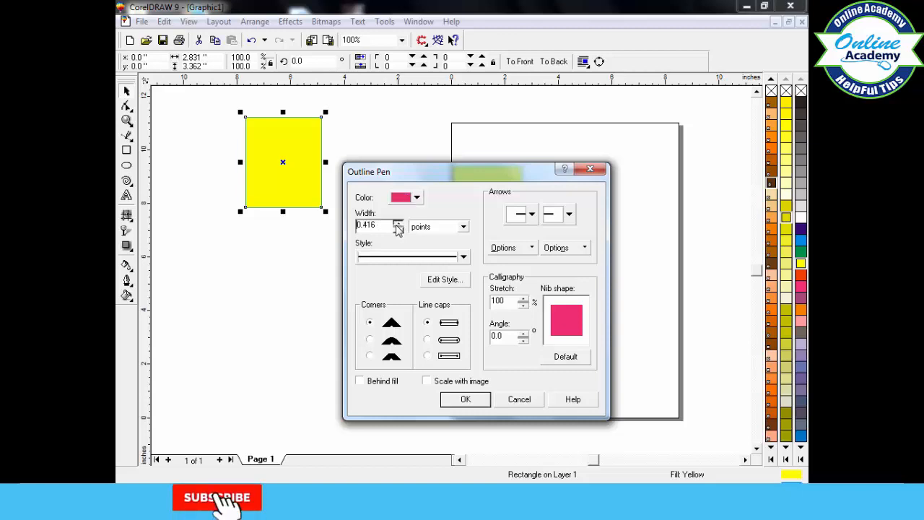
{"action": "left_click", "coordinate": [397, 223]}
{"action": "left_click", "coordinate": [397, 224]}
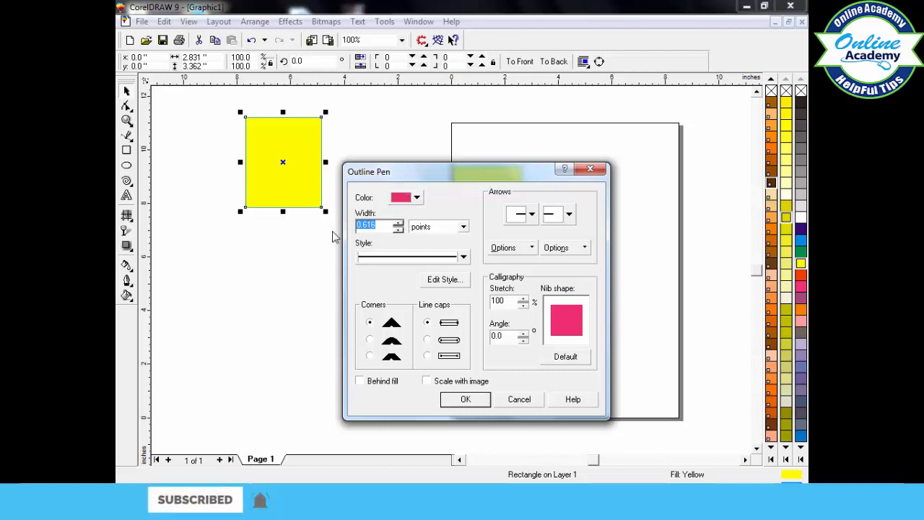
{"action": "type", "text": "1"}
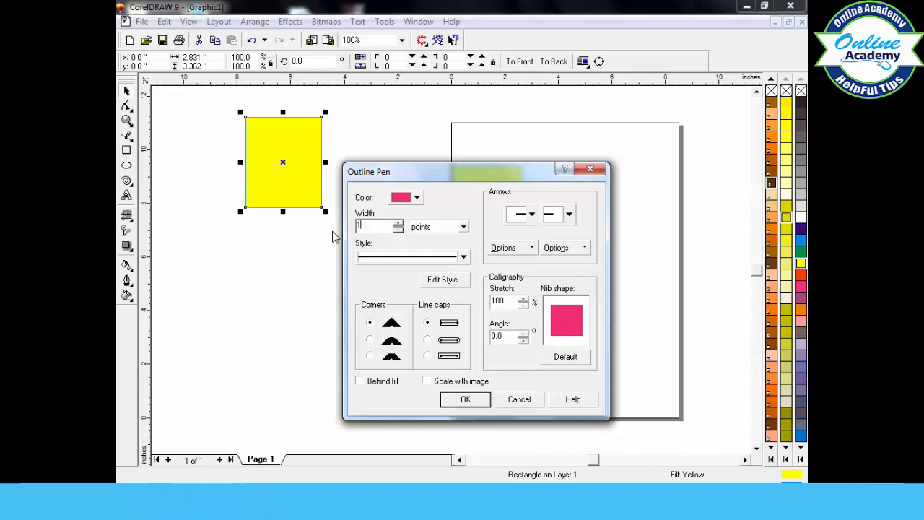
{"action": "type", "text": "052"}
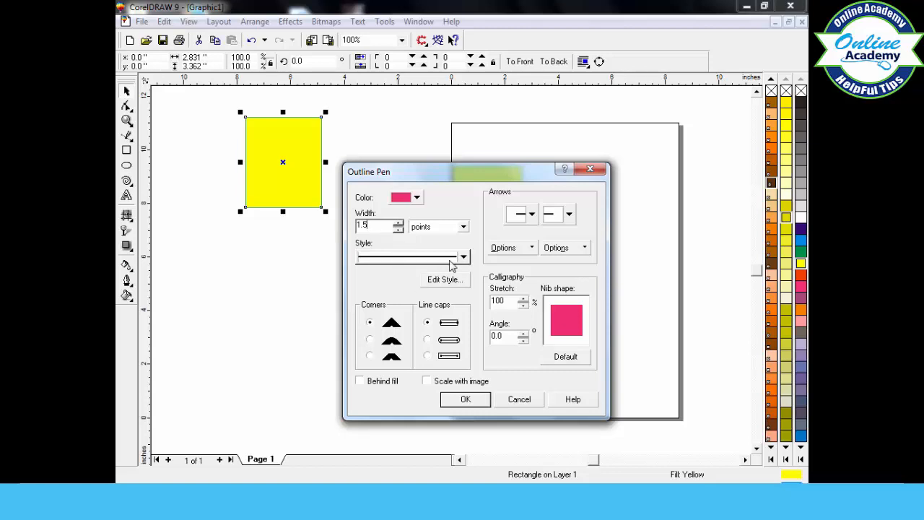
{"action": "left_click", "coordinate": [462, 228]}
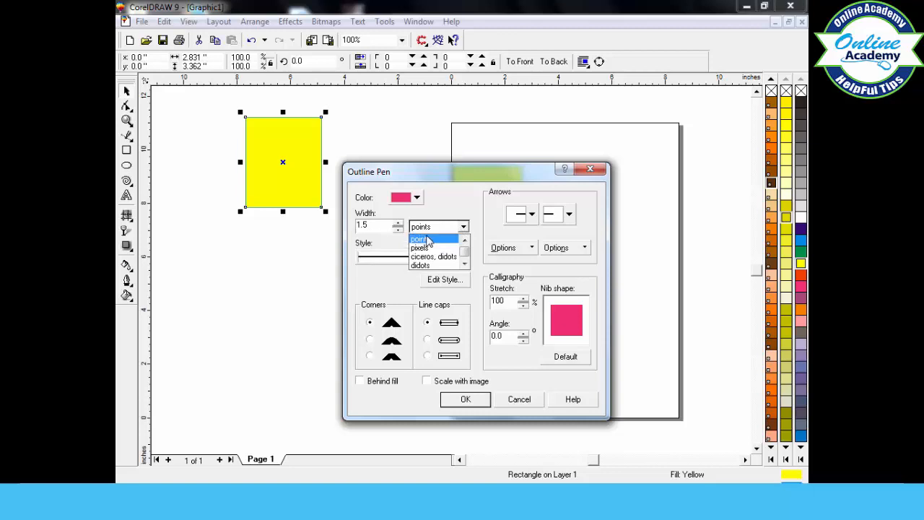
{"action": "left_click", "coordinate": [434, 229]}
Set the outline style to the more widely spaced of the first two dotted lines, trying the finest one first.
{"action": "left_click", "coordinate": [399, 259]}
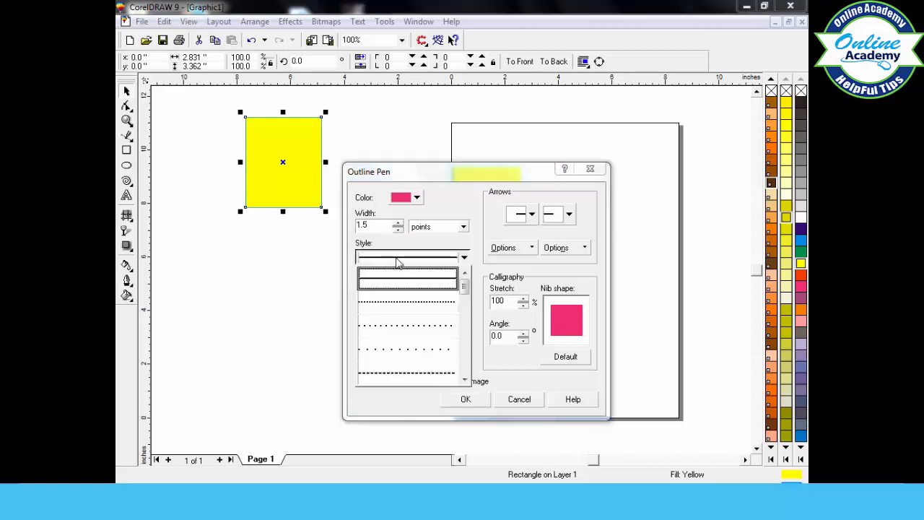
{"action": "left_click", "coordinate": [391, 302]}
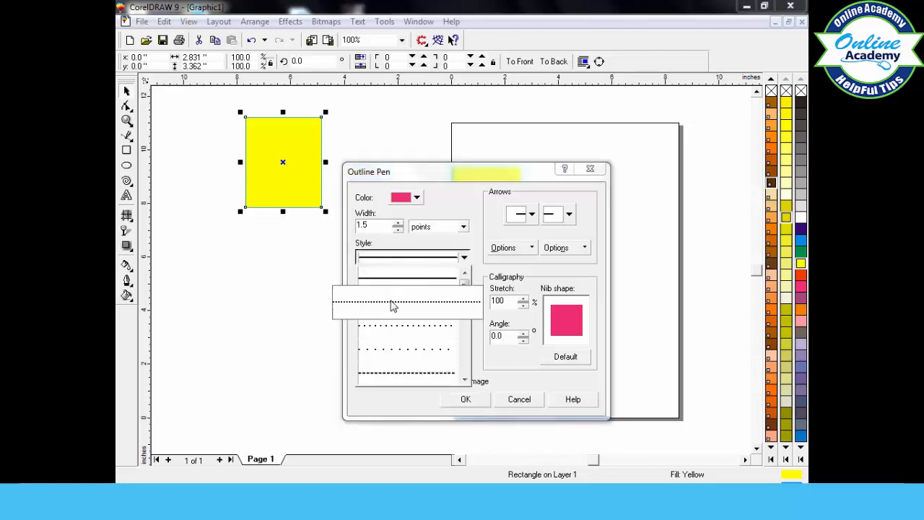
{"action": "left_click", "coordinate": [401, 258]}
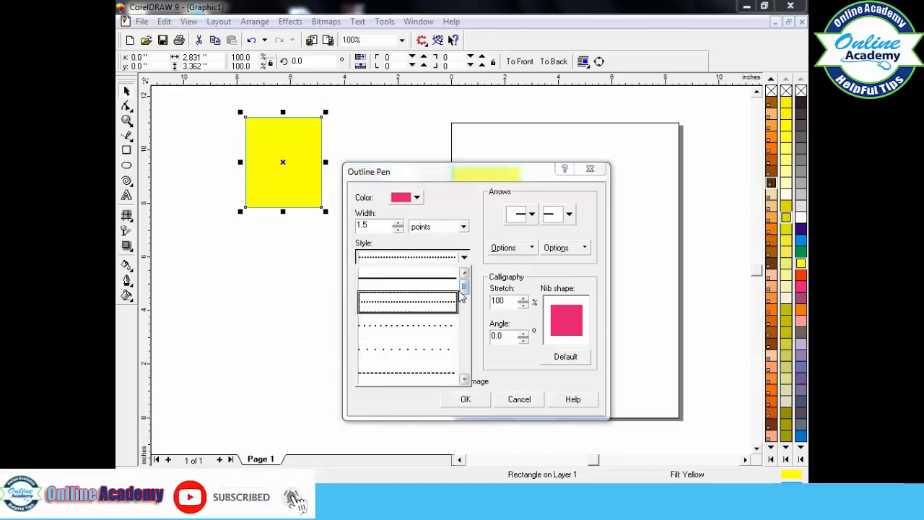
{"action": "mouse_move", "coordinate": [466, 291]}
{"action": "left_mouse_down"}
{"action": "mouse_move", "coordinate": [467, 367]}
{"action": "mouse_move", "coordinate": [467, 285]}
{"action": "left_mouse_up"}
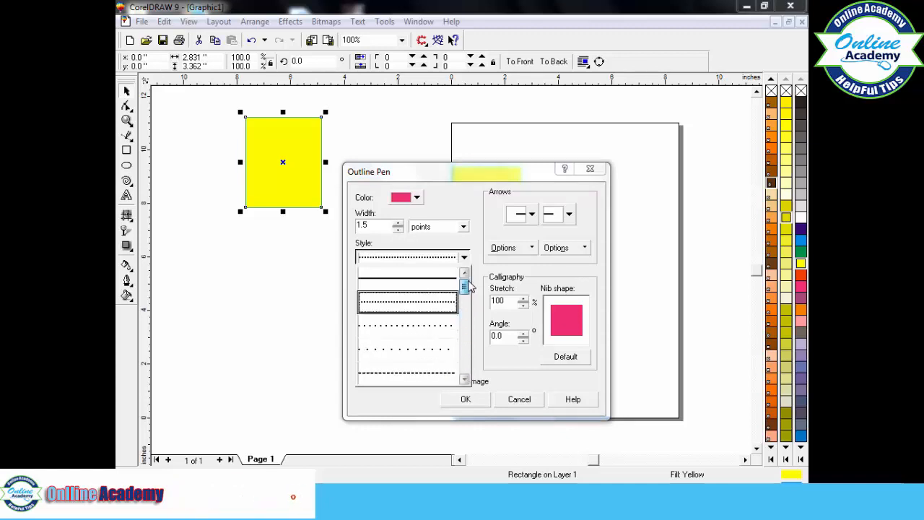
{"action": "left_click", "coordinate": [411, 326]}
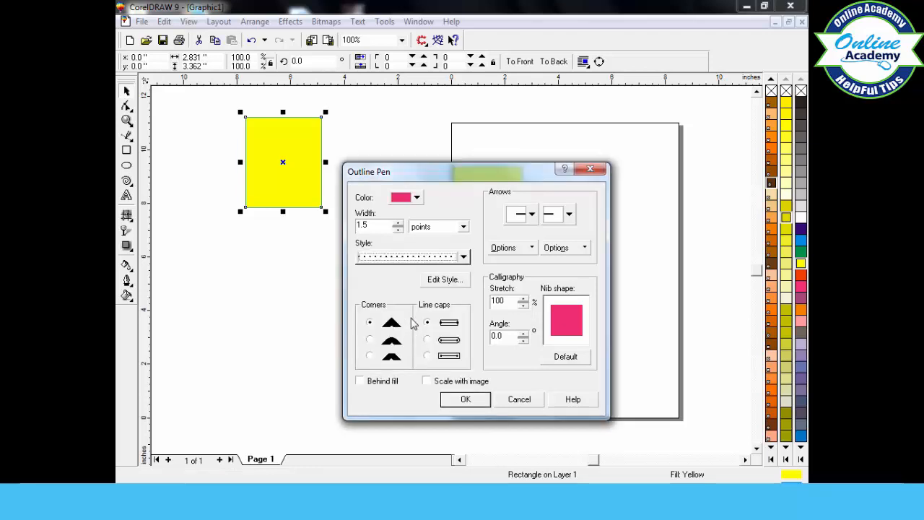
Enable Behind fill and Scale with image for the outline, and apply the Outline Pen settings to the larger rectangle.
{"action": "left_click", "coordinate": [360, 381]}
{"action": "left_click", "coordinate": [426, 383]}
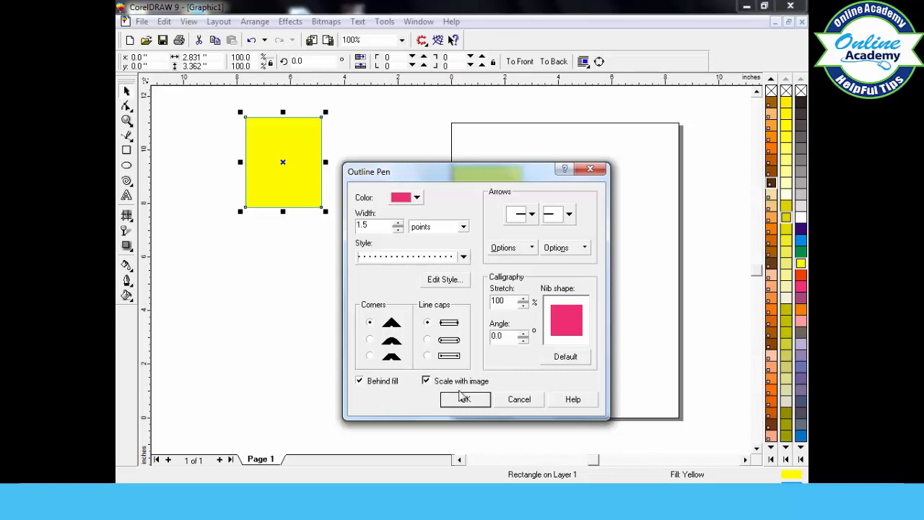
{"action": "left_click", "coordinate": [463, 397]}
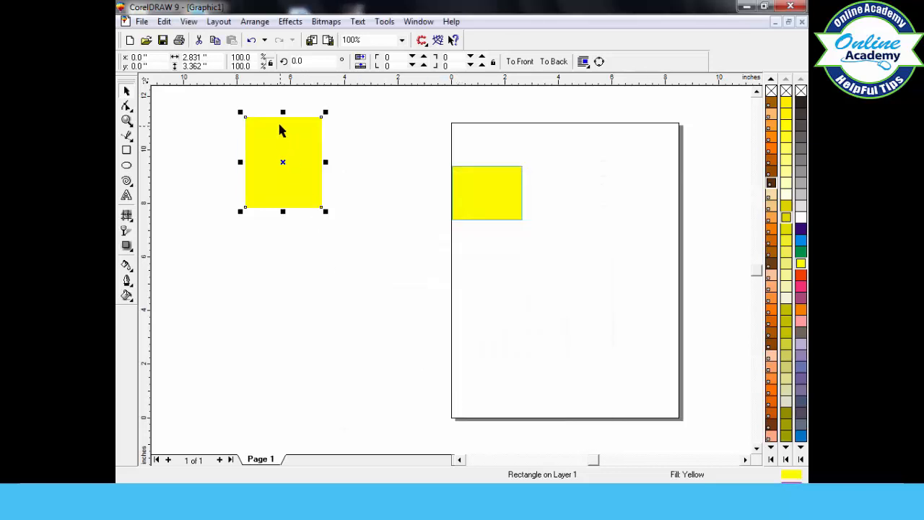
Reopen the larger rectangle's Outline Pen settings, disable Behind fill and Scale with image, and apply.
{"action": "left_click", "coordinate": [127, 281]}
{"action": "left_click", "coordinate": [157, 294]}
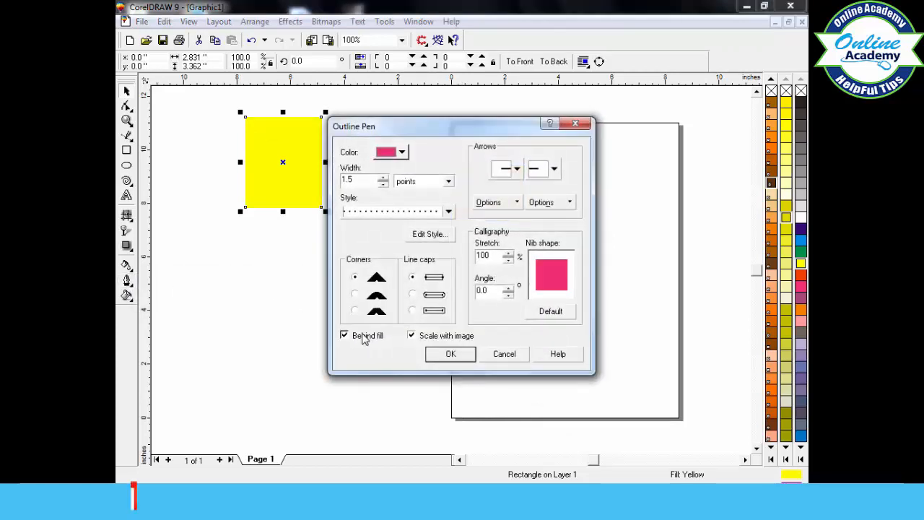
{"action": "left_click", "coordinate": [345, 336]}
{"action": "left_click", "coordinate": [411, 336]}
{"action": "left_click", "coordinate": [446, 353]}
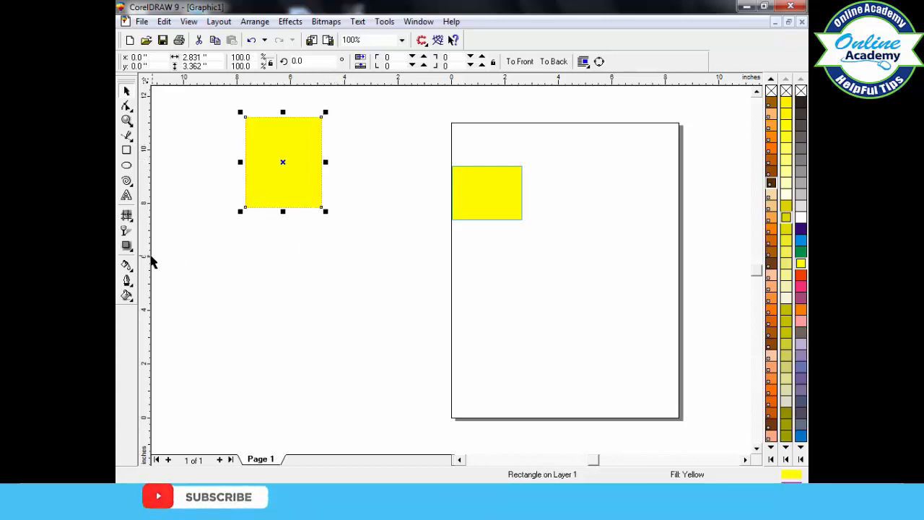
Try preset outline widths on the larger rectangle, including a thicker one, and settle on the 2-point width.
{"action": "left_click", "coordinate": [132, 286]}
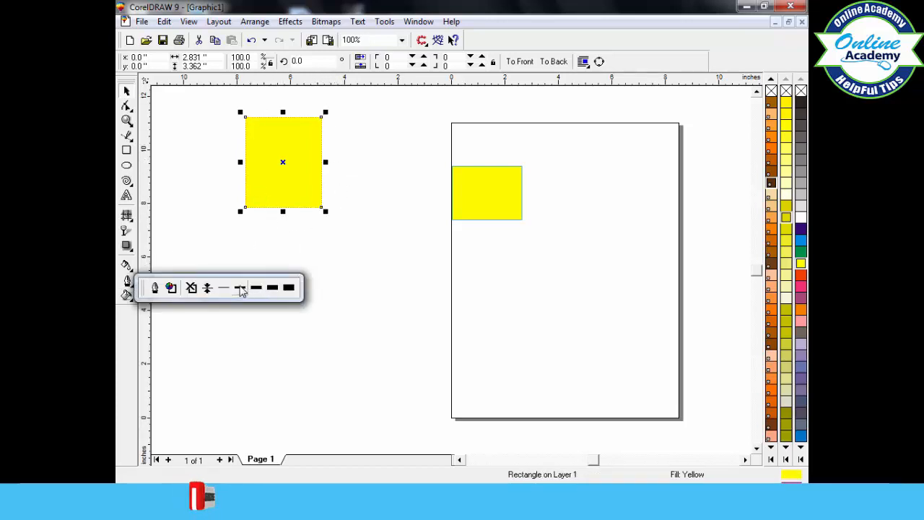
{"action": "left_click", "coordinate": [240, 287]}
{"action": "left_click", "coordinate": [125, 283]}
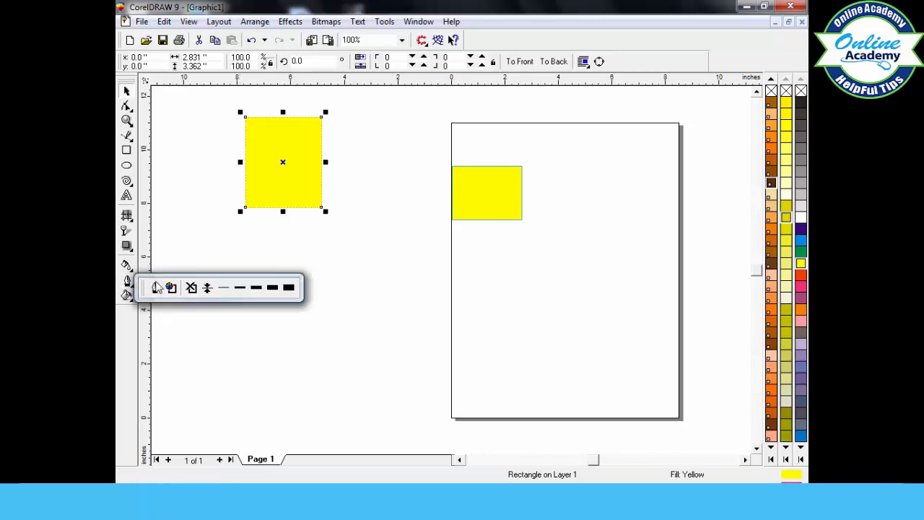
{"action": "left_click", "coordinate": [257, 290]}
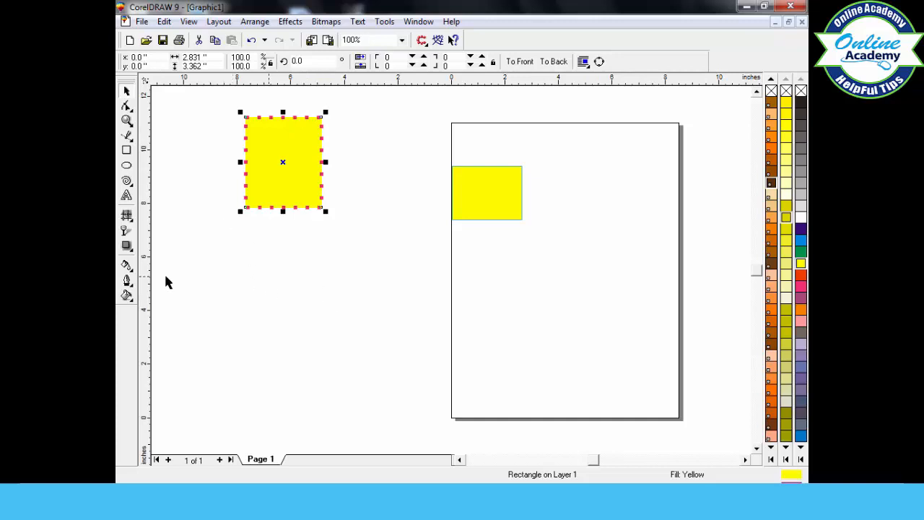
{"action": "left_click", "coordinate": [127, 281]}
{"action": "left_click", "coordinate": [229, 288]}
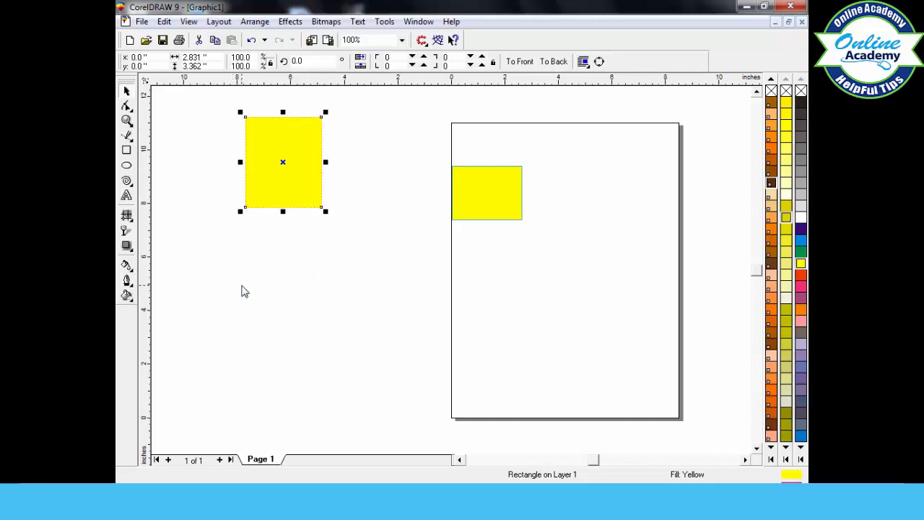
Change the larger rectangle's outline style to a long dashed line with narrow gaps in the Outline Pen settings.
{"action": "left_click", "coordinate": [127, 120]}
{"action": "left_click_drag", "start_coordinate": [201, 92], "coordinate": [347, 251]}
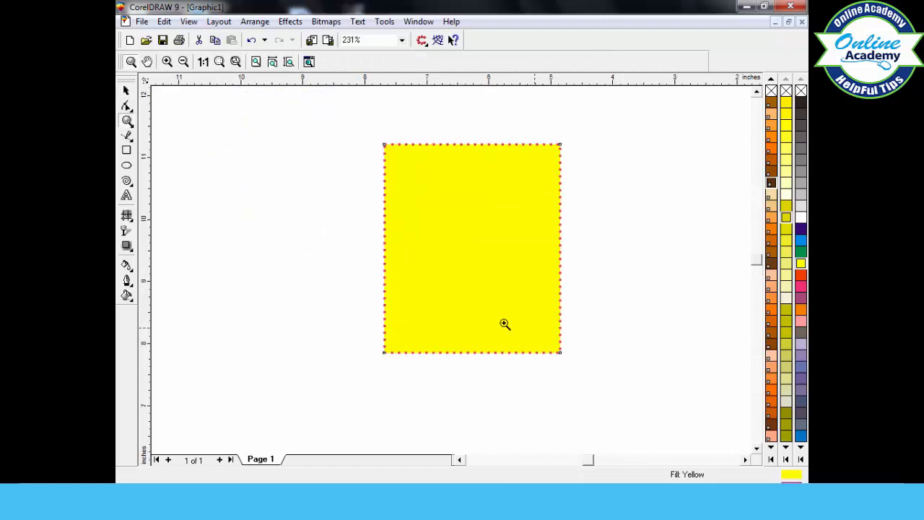
{"action": "left_click", "coordinate": [127, 281]}
{"action": "left_click", "coordinate": [155, 288]}
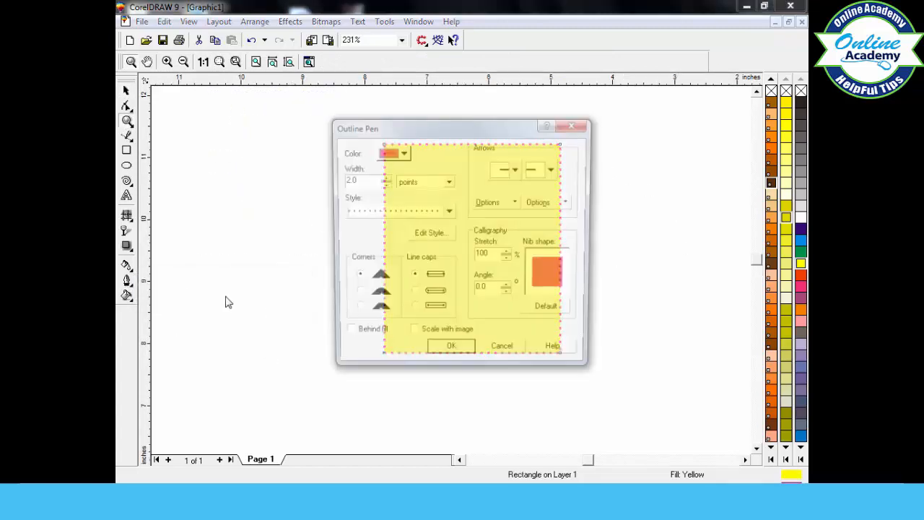
{"action": "left_click", "coordinate": [395, 213]}
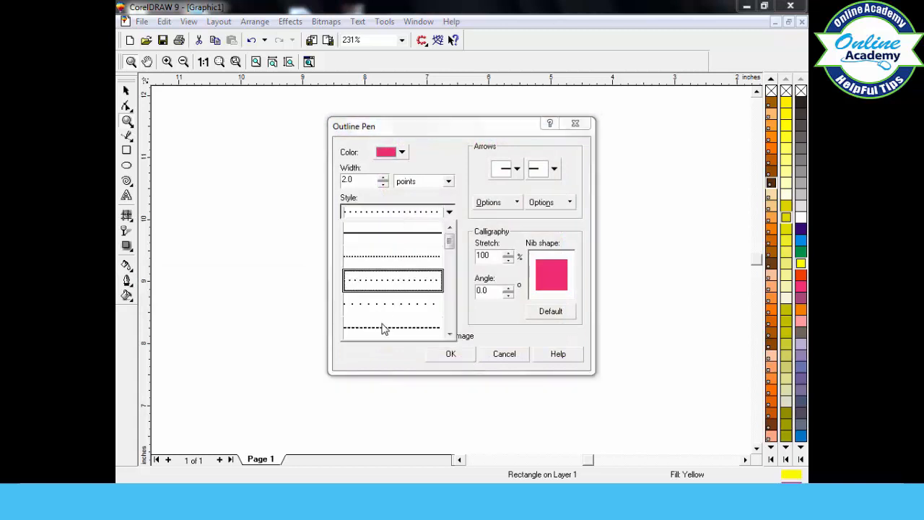
{"action": "left_click_drag", "start_coordinate": [449, 241], "coordinate": [449, 266]}
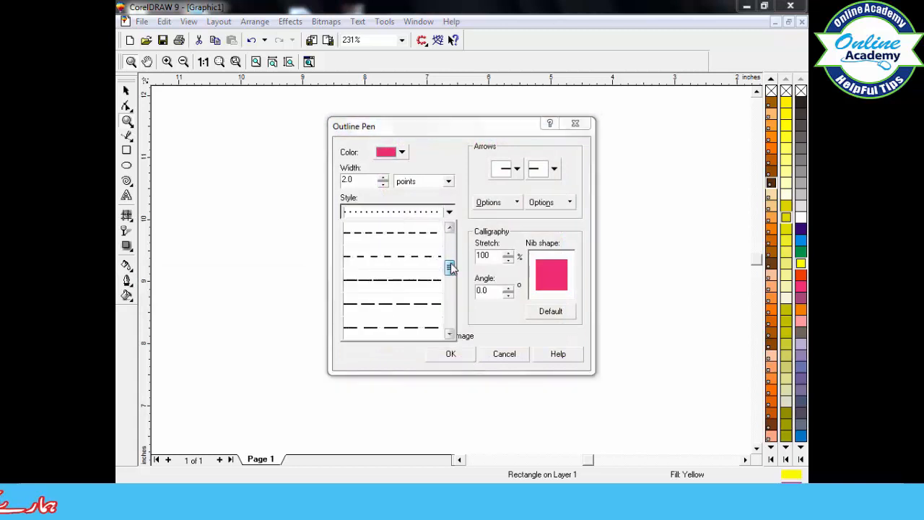
{"action": "left_click", "coordinate": [396, 280]}
{"action": "left_click", "coordinate": [465, 354]}
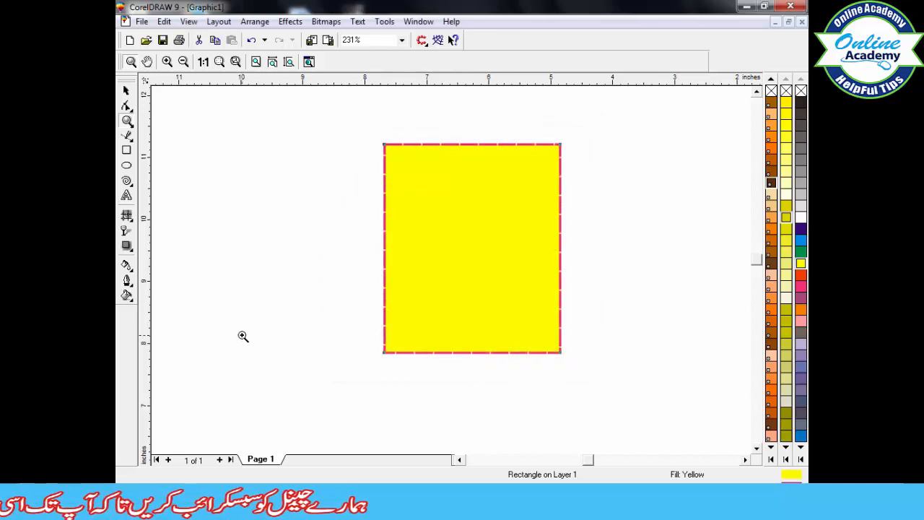
Open the Outline Color settings and pick green, C 68, M 1, Y 73, K 0, from the CMYK colour model.
{"action": "left_click", "coordinate": [127, 280]}
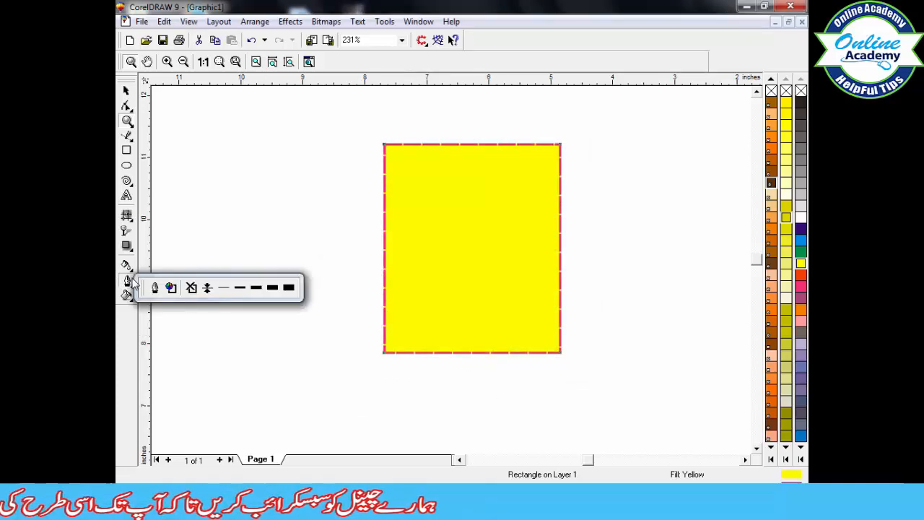
{"action": "left_click", "coordinate": [169, 288]}
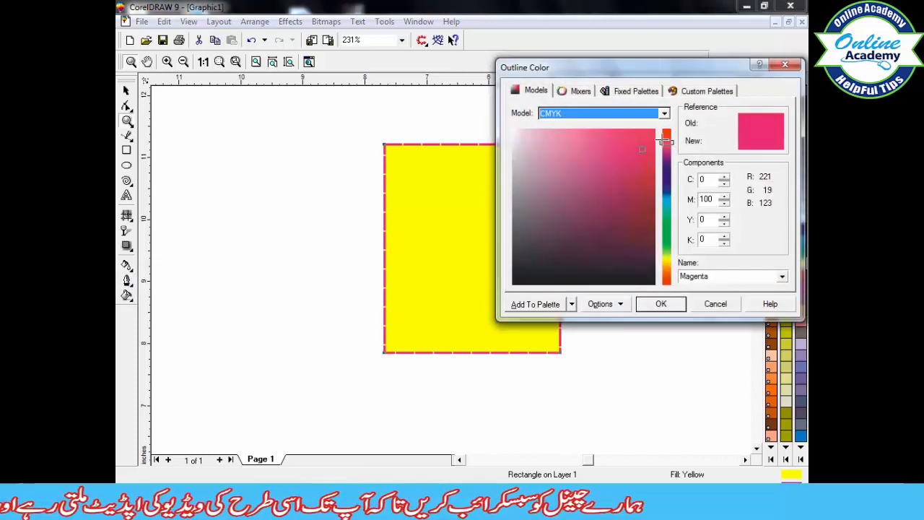
{"action": "mouse_move", "coordinate": [631, 144]}
{"action": "left_mouse_down"}
{"action": "mouse_move", "coordinate": [617, 181]}
{"action": "mouse_move", "coordinate": [619, 252]}
{"action": "mouse_move", "coordinate": [626, 213]}
{"action": "left_mouse_up"}
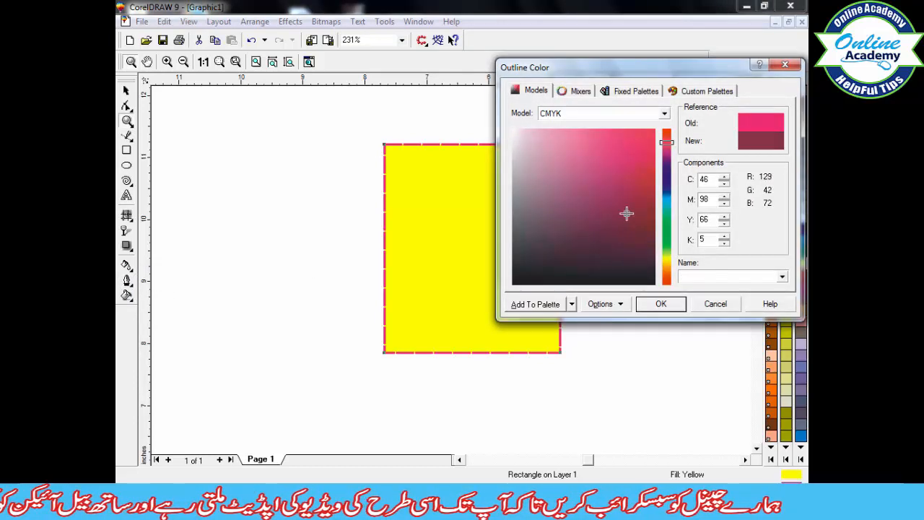
{"action": "left_click", "coordinate": [667, 216]}
{"action": "left_click", "coordinate": [635, 175]}
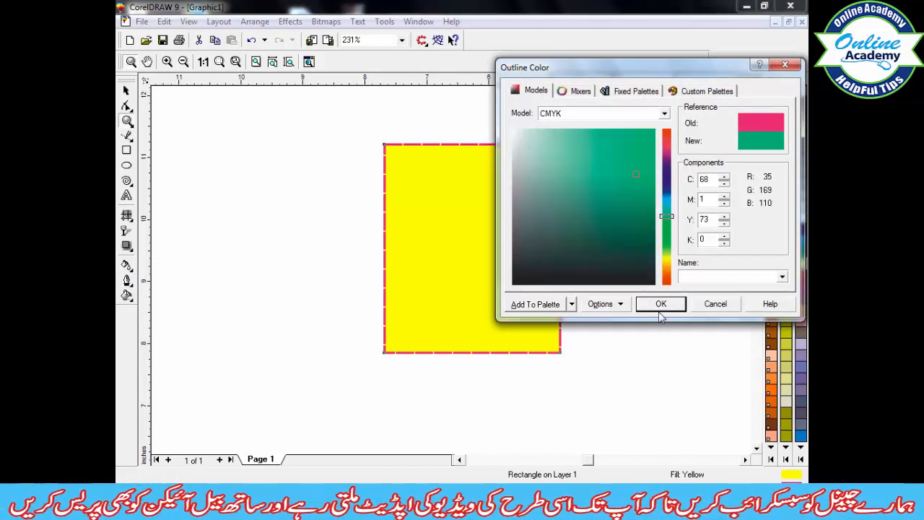
Pick a violet, C 95, M 94, Y 0, K 0, in the colour mixer, and view the fixed and custom palettes.
{"action": "left_click", "coordinate": [580, 92]}
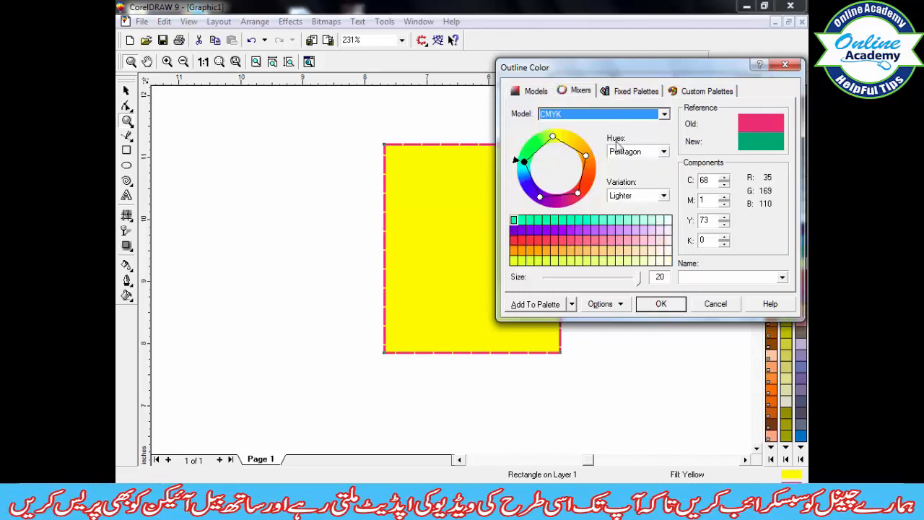
{"action": "left_click", "coordinate": [547, 229]}
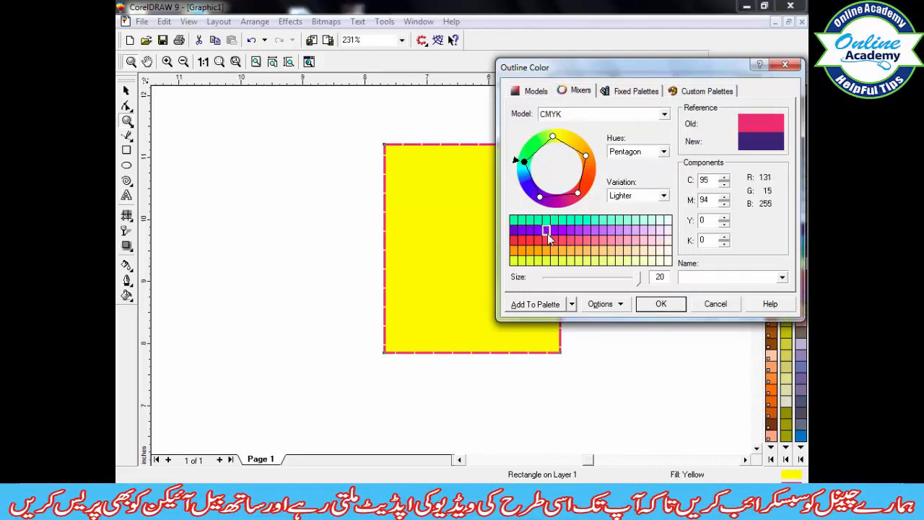
{"action": "left_click", "coordinate": [653, 92]}
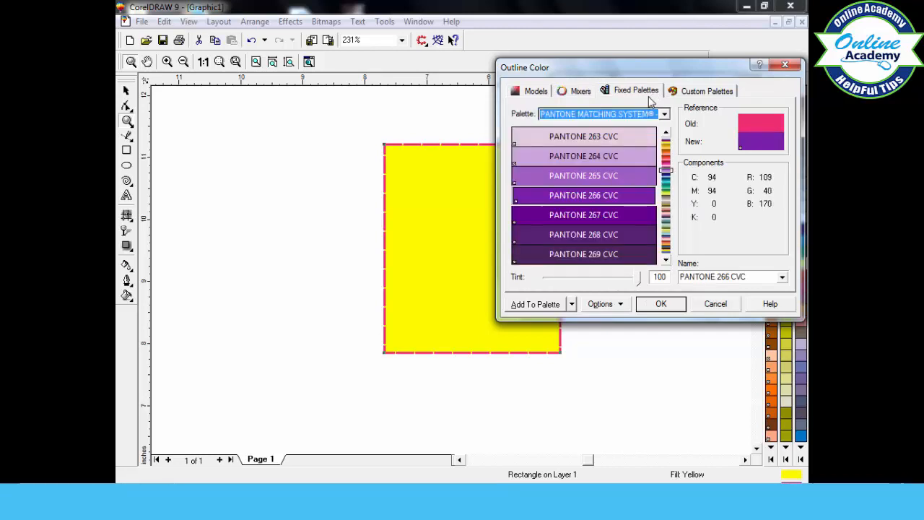
{"action": "left_click", "coordinate": [697, 92]}
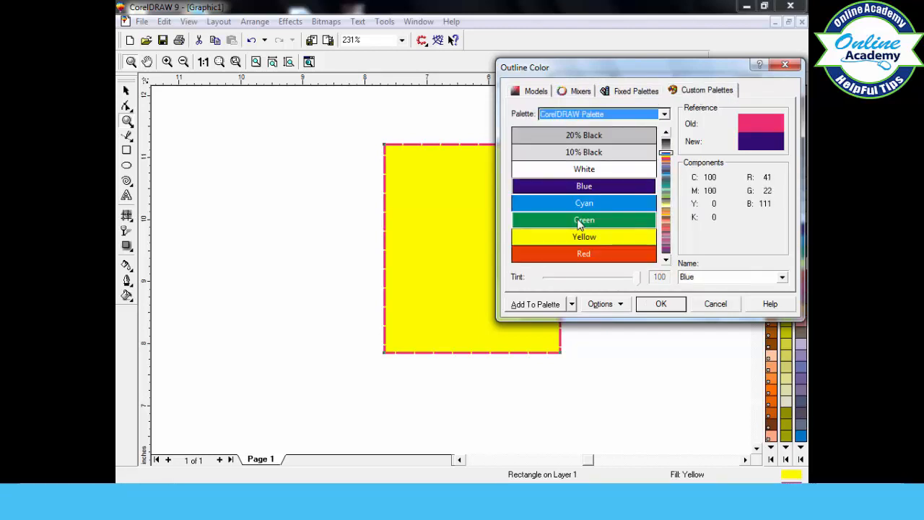
Choose blue, C 99, M 96, Y 0, K 0, from the colour mixer and apply it to the rectangle's outline.
{"action": "left_click", "coordinate": [582, 92]}
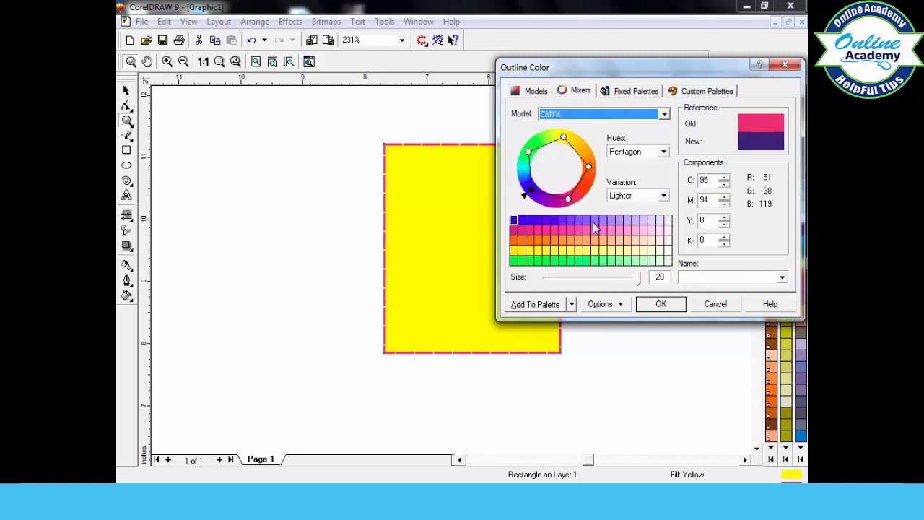
{"action": "left_click", "coordinate": [552, 232]}
{"action": "left_click", "coordinate": [530, 220]}
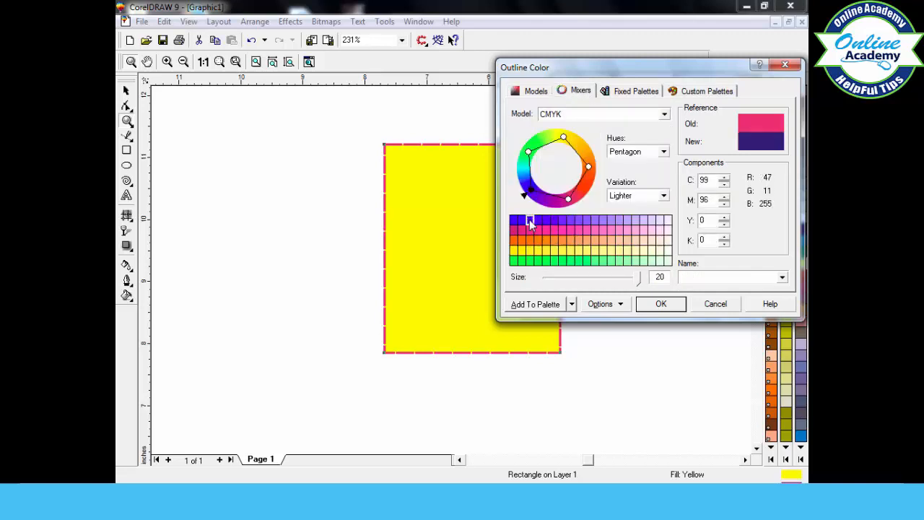
{"action": "left_click", "coordinate": [662, 304]}
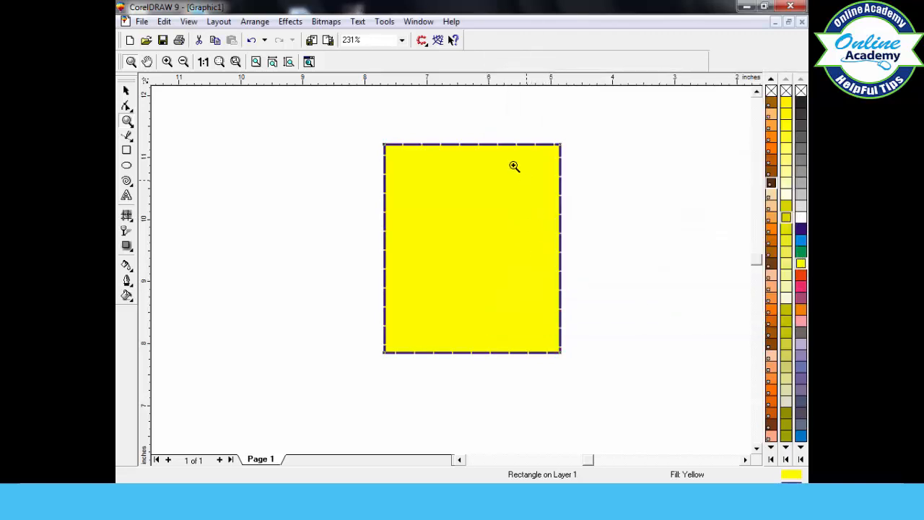
Remove the rectangle's outline completely, and give it a thin preset outline instead.
{"action": "left_click", "coordinate": [127, 280]}
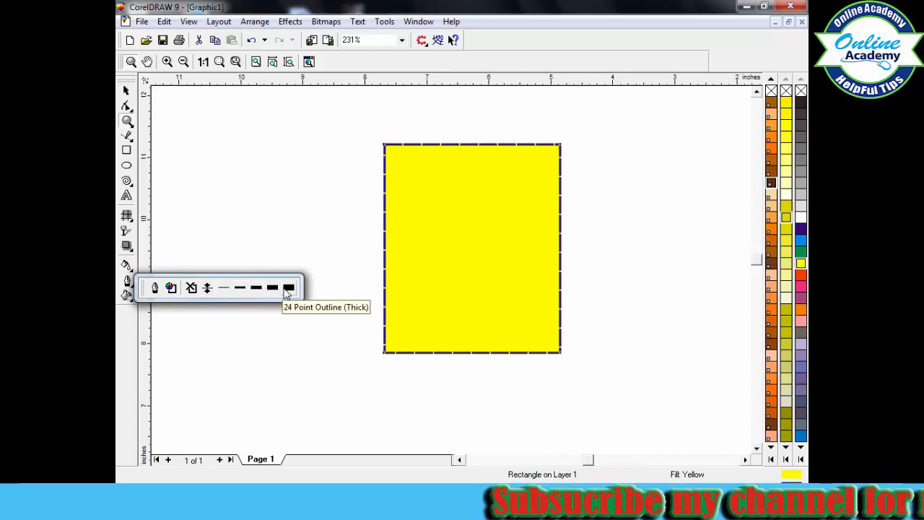
{"action": "left_click", "coordinate": [192, 288]}
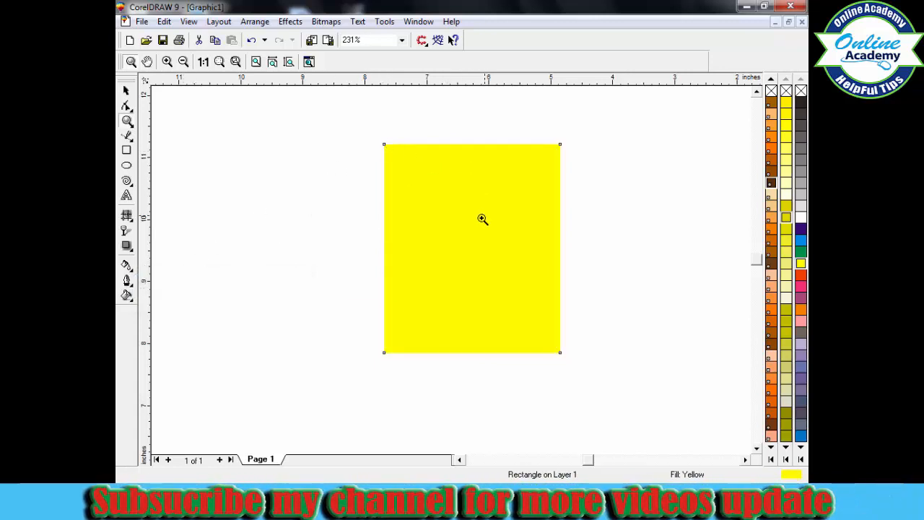
{"action": "left_click", "coordinate": [127, 281]}
{"action": "left_click", "coordinate": [241, 290]}
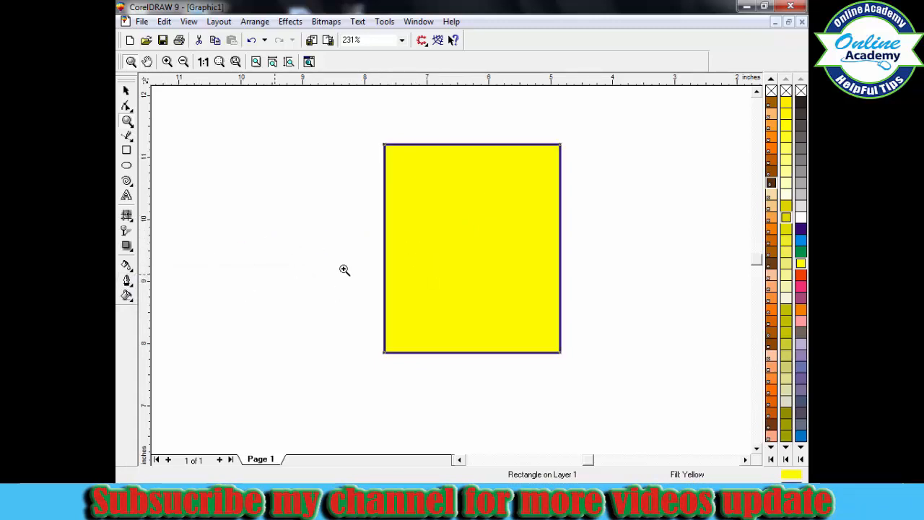
Select the rectangle with the Pick tool, clear its outline from the colour palette, and give it a black outline.
{"action": "left_click", "coordinate": [127, 91]}
{"action": "left_click", "coordinate": [446, 200]}
{"action": "left_click", "coordinate": [446, 200]}
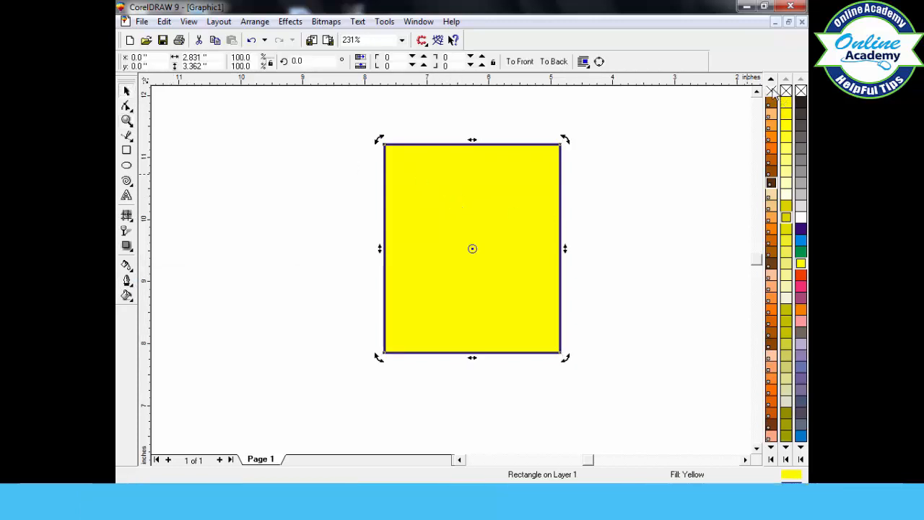
{"action": "right_click", "coordinate": [772, 94]}
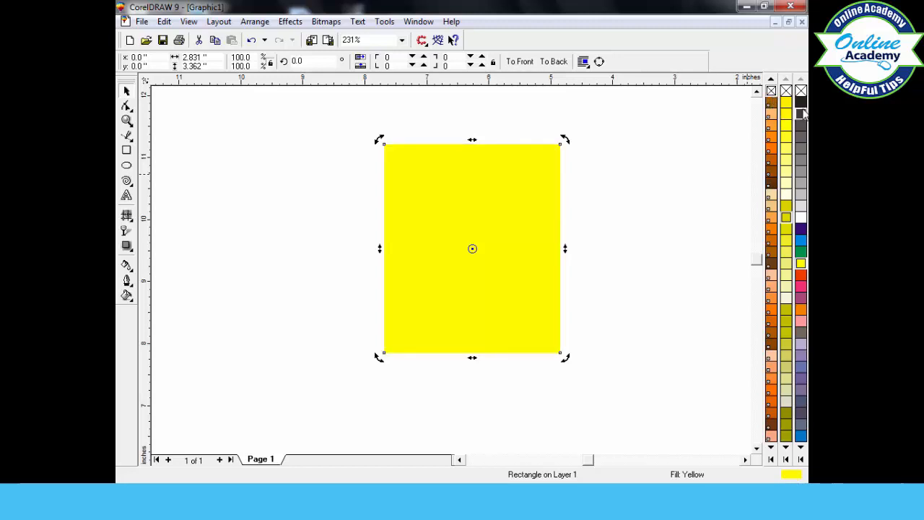
{"action": "right_click", "coordinate": [802, 104]}
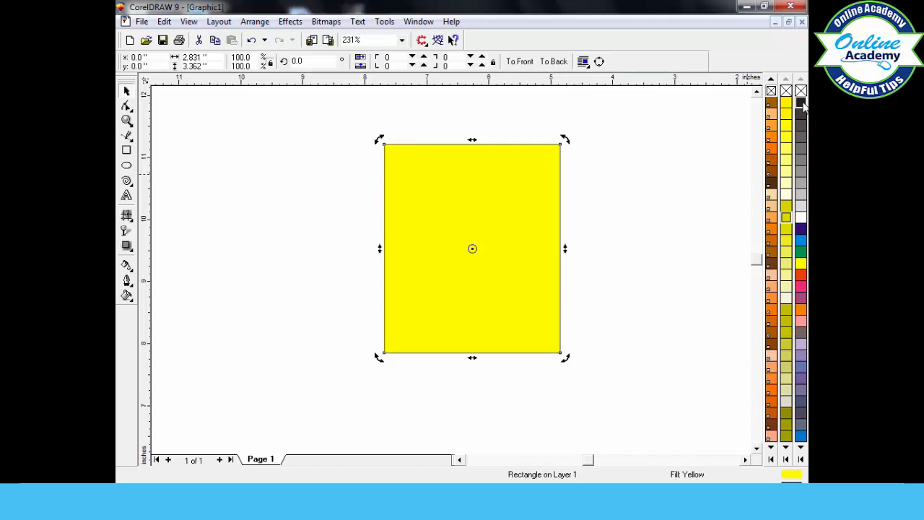
Give the rectangle a thick preset outline, and replace it with a thinner preset.
{"action": "left_click", "coordinate": [130, 280]}
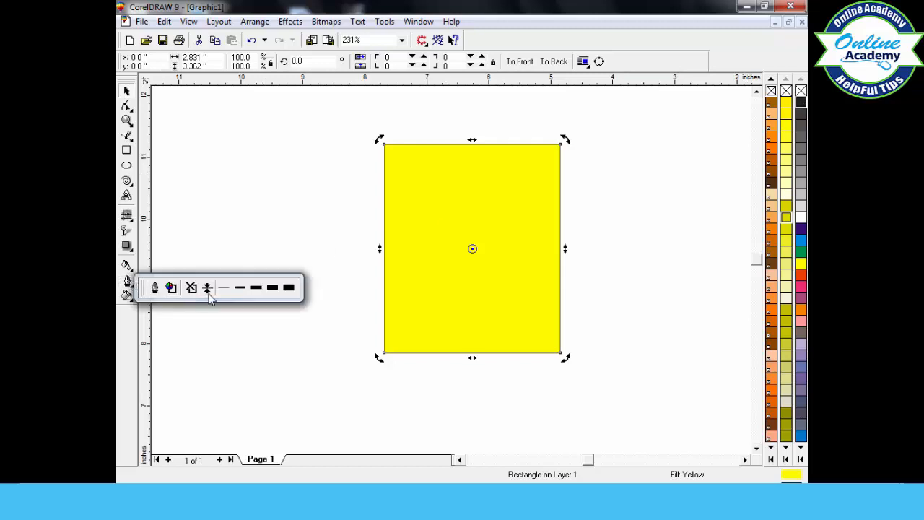
{"action": "left_click", "coordinate": [256, 288]}
{"action": "left_click", "coordinate": [130, 280]}
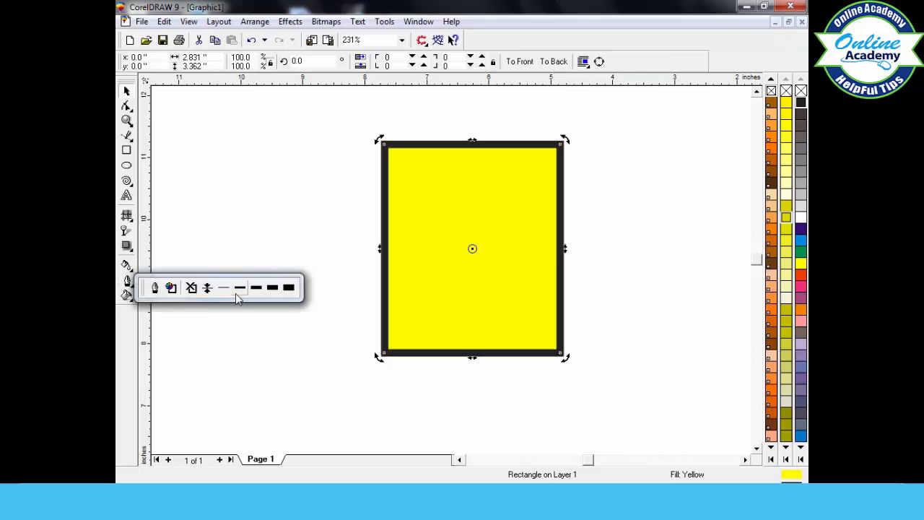
{"action": "left_click", "coordinate": [239, 288]}
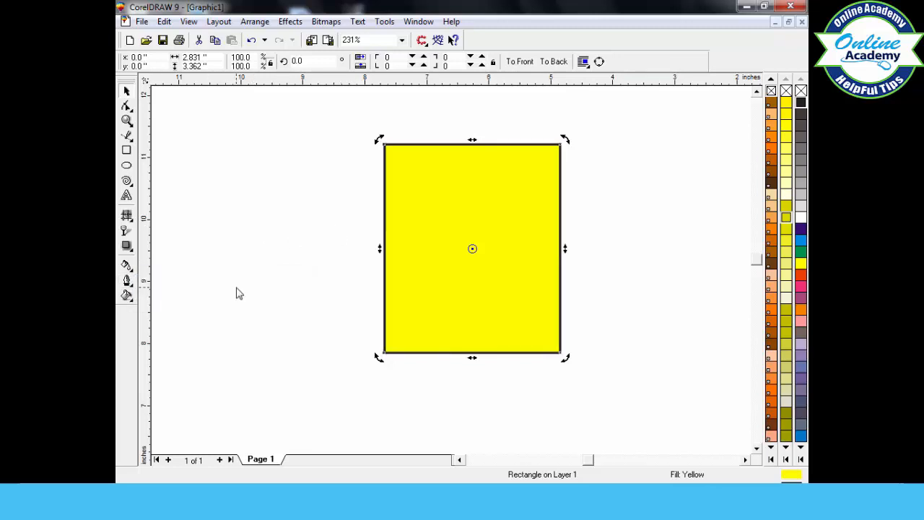
Fill the rectangle with a uniform CMYK blue, C 99, M 85, Y 0, K 0.
{"action": "left_click", "coordinate": [127, 296]}
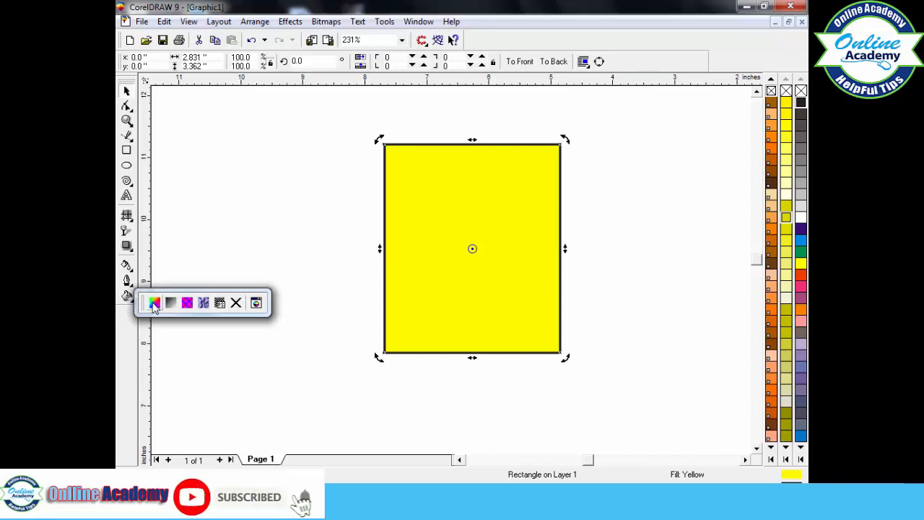
{"action": "left_click", "coordinate": [154, 303]}
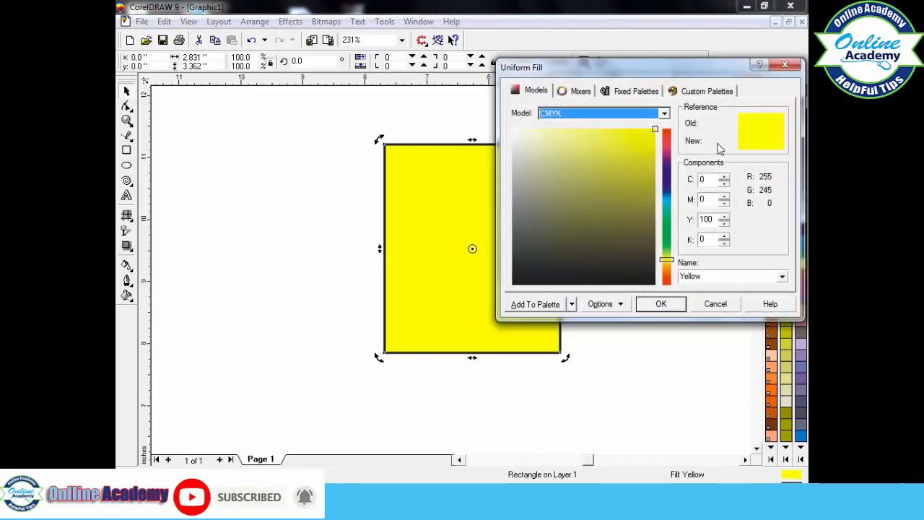
{"action": "left_click_drag", "start_coordinate": [614, 67], "coordinate": [611, 146]}
{"action": "left_click", "coordinate": [664, 258]}
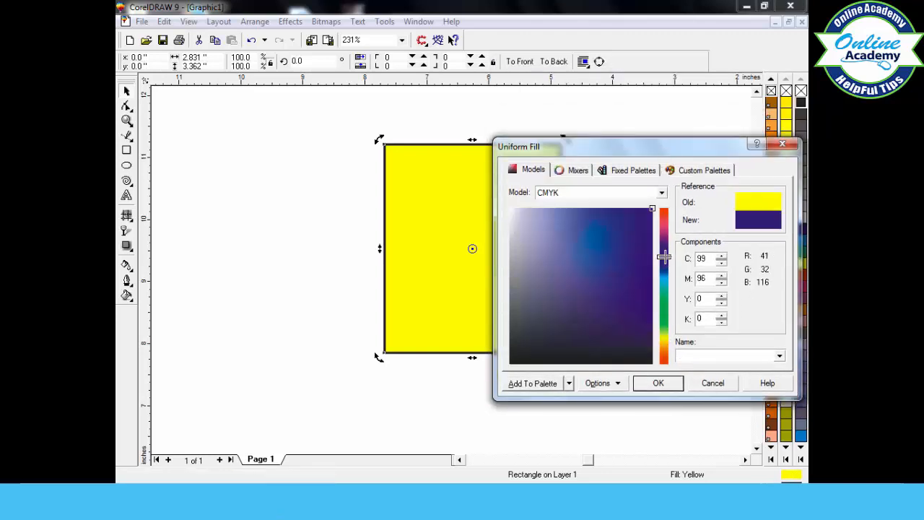
{"action": "left_click", "coordinate": [636, 276]}
{"action": "left_click", "coordinate": [657, 383]}
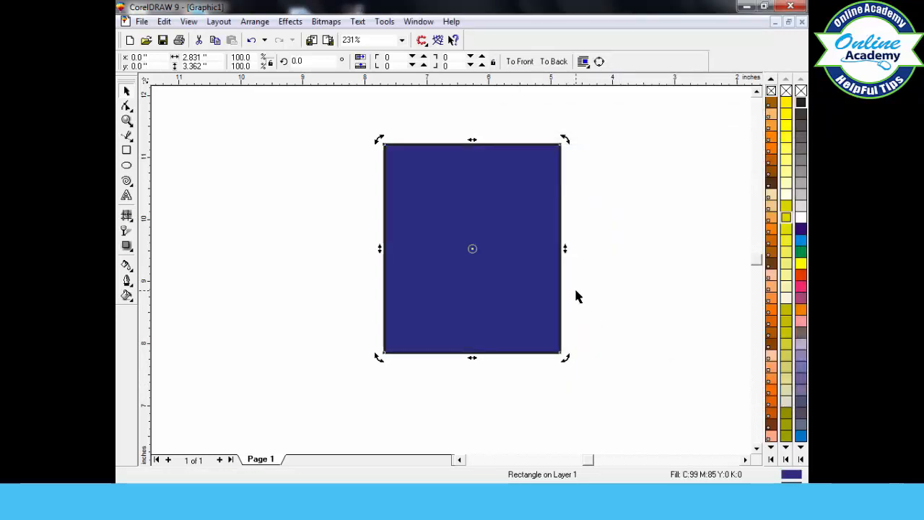
Apply a two-colour radial fountain fill from black to white to the rectangle.
{"action": "left_click", "coordinate": [127, 295]}
{"action": "left_click", "coordinate": [171, 302]}
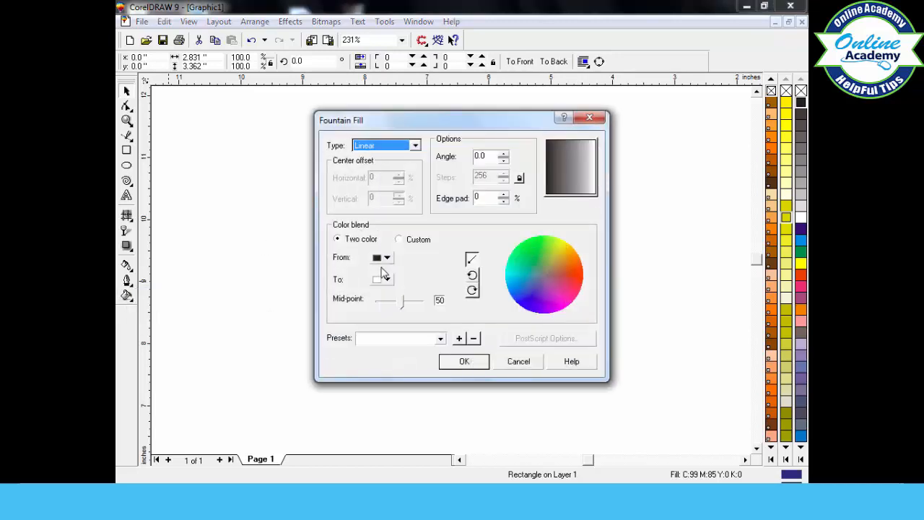
{"action": "left_click", "coordinate": [416, 146]}
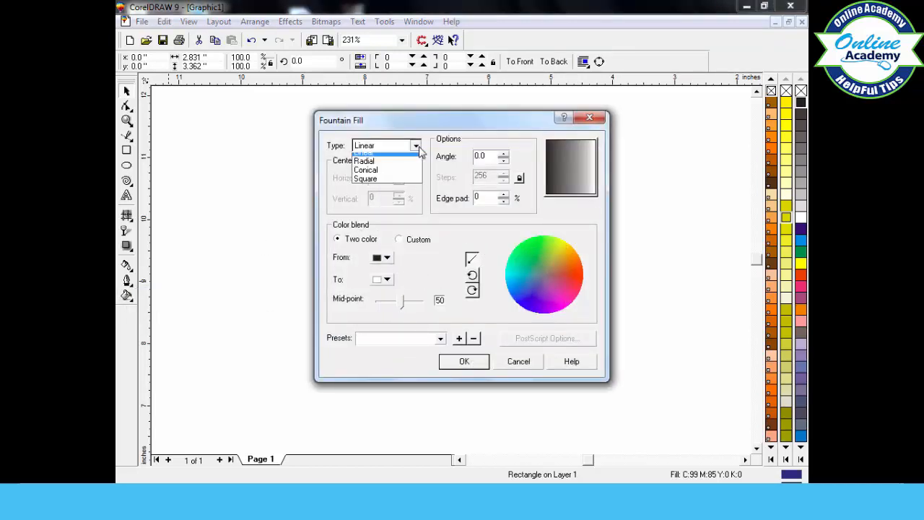
{"action": "left_click", "coordinate": [386, 164]}
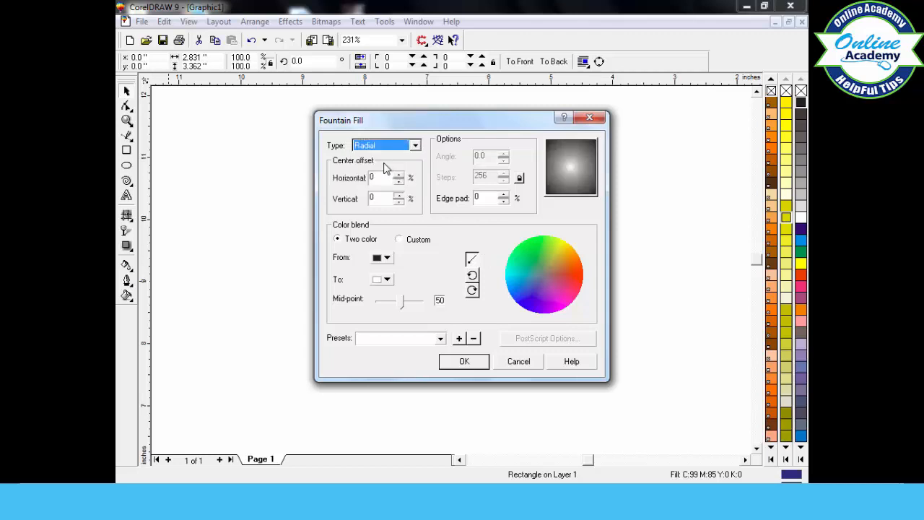
{"action": "left_click", "coordinate": [464, 362]}
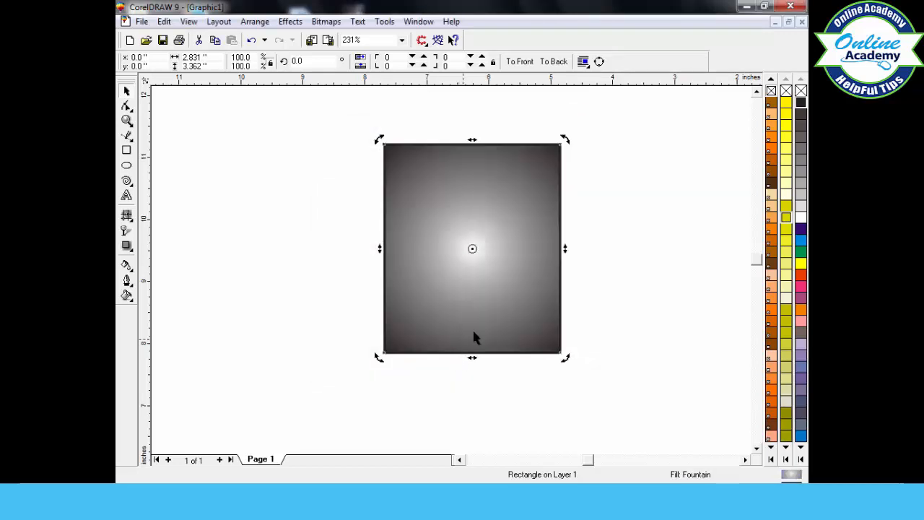
Change the rectangle's fountain fill type to Conical.
{"action": "left_click", "coordinate": [127, 297]}
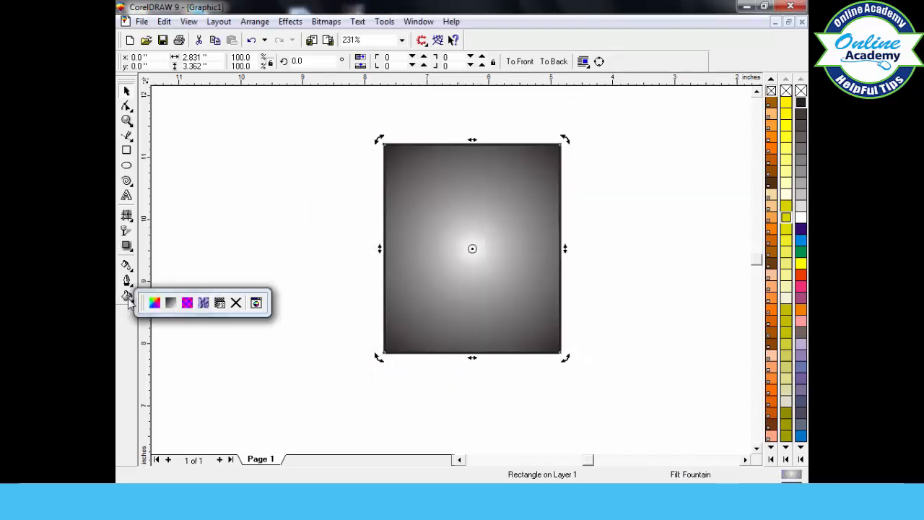
{"action": "left_click", "coordinate": [170, 303]}
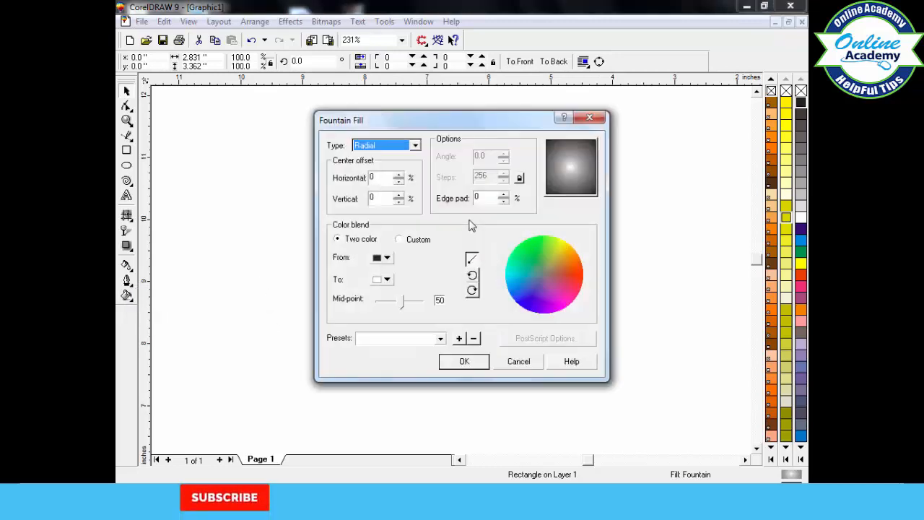
{"action": "left_click", "coordinate": [416, 147]}
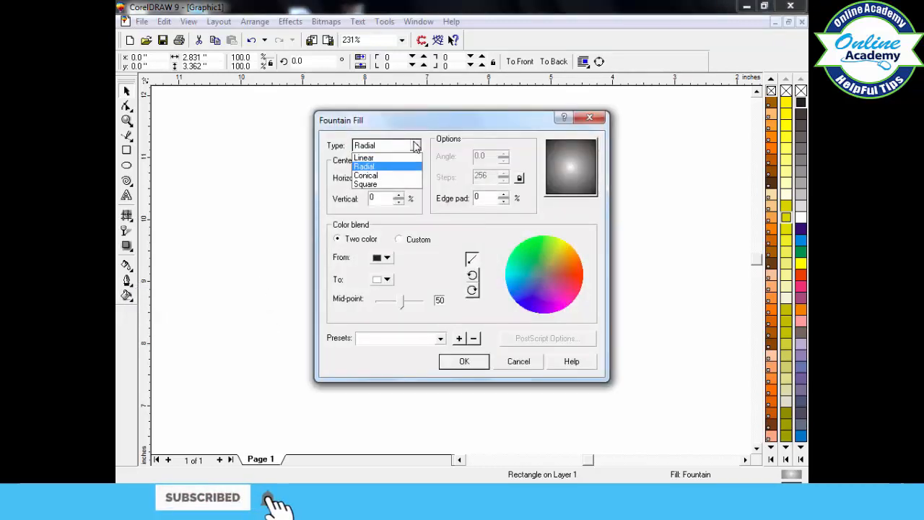
{"action": "left_click", "coordinate": [380, 177]}
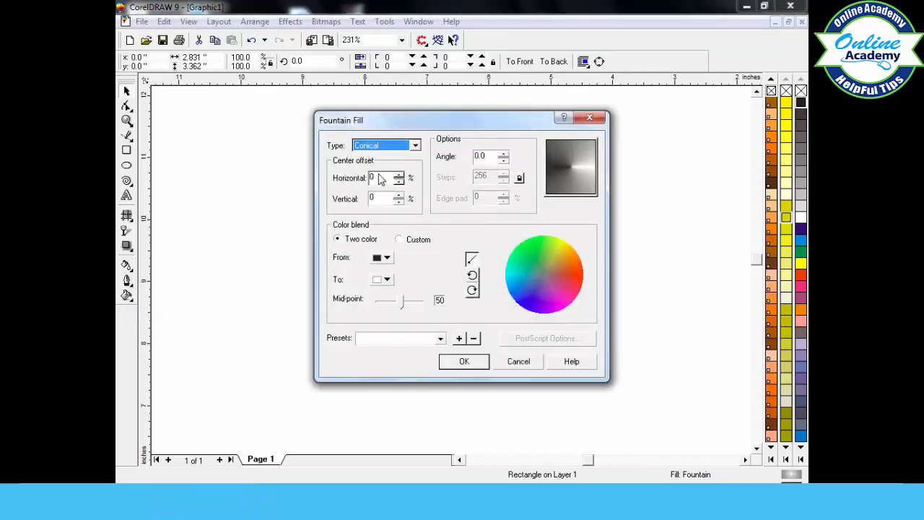
{"action": "left_click", "coordinate": [460, 361]}
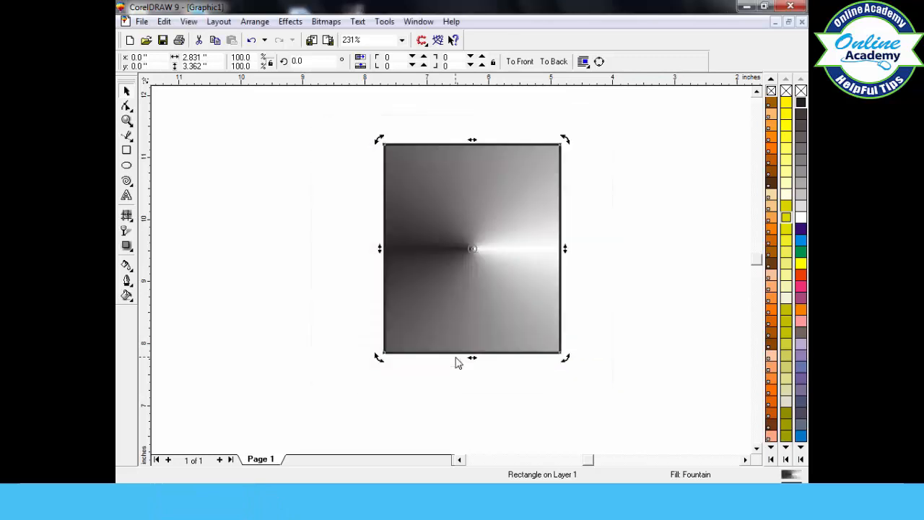
Fill the rectangle with the dark golden water-drop bitmap pattern, after previewing the full-colour pattern type.
{"action": "left_click", "coordinate": [128, 295]}
{"action": "left_click", "coordinate": [191, 306]}
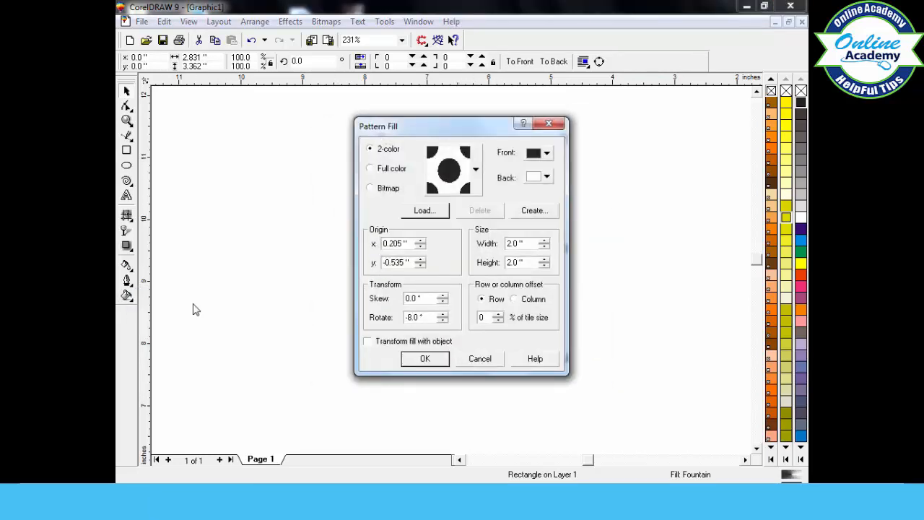
{"action": "left_click", "coordinate": [370, 168]}
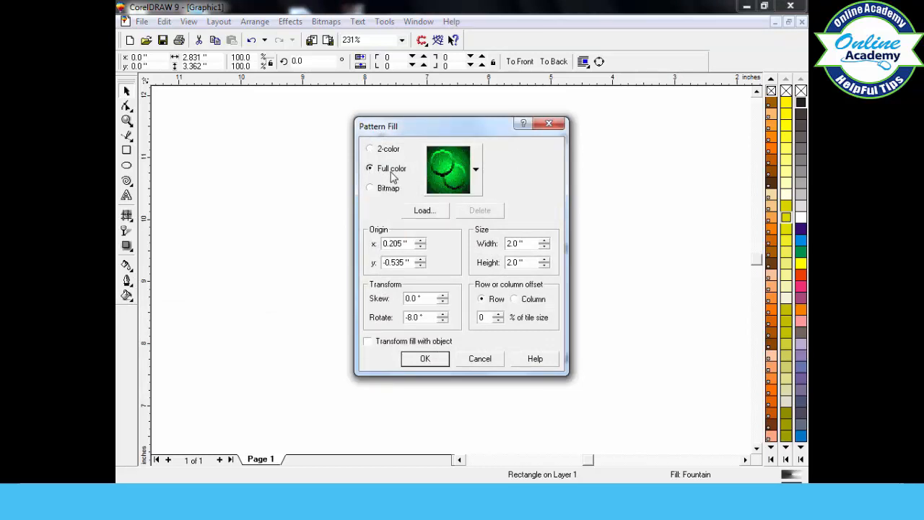
{"action": "left_click", "coordinate": [371, 189]}
{"action": "left_click", "coordinate": [475, 171]}
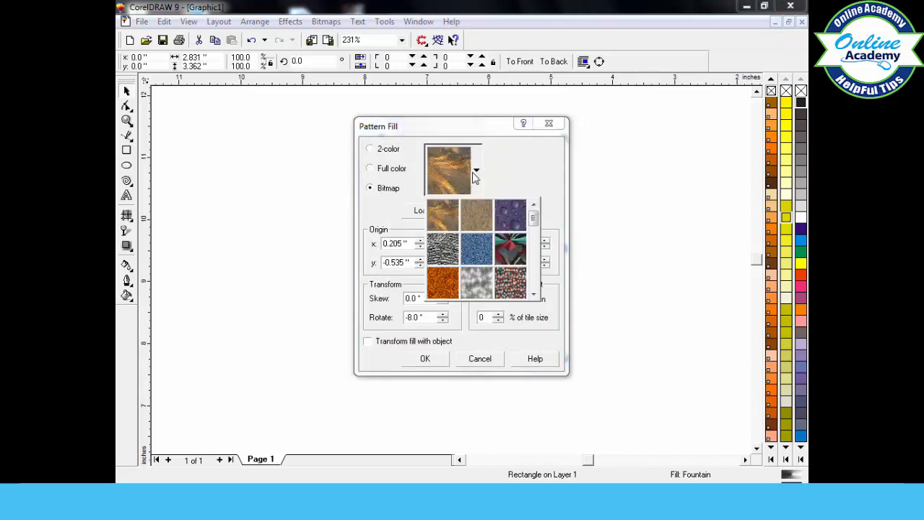
{"action": "left_click_drag", "start_coordinate": [532, 228], "coordinate": [535, 248]}
{"action": "left_click", "coordinate": [474, 254]}
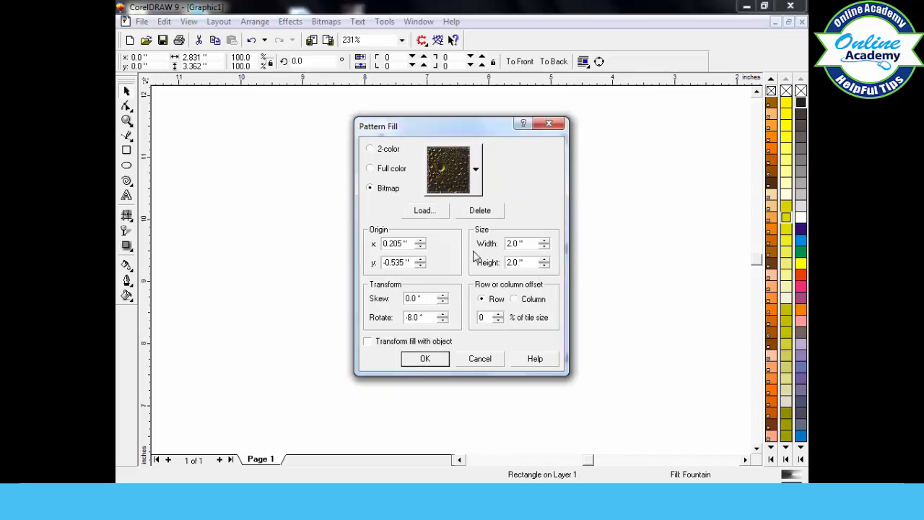
{"action": "left_click", "coordinate": [427, 361]}
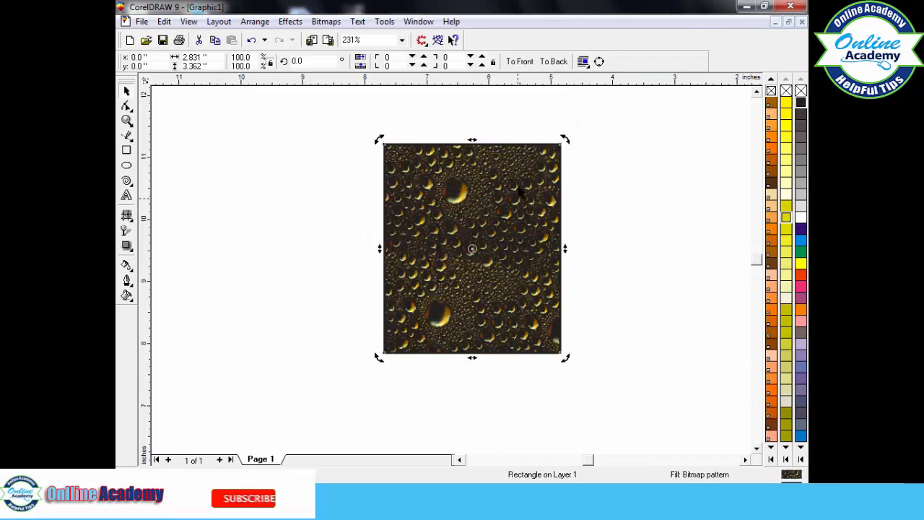
Rotate the rectangle's bitmap pattern to about -41° with the Interactive Fill tool, and reapply it from the pattern fill settings.
{"action": "left_click", "coordinate": [128, 247]}
{"action": "left_click", "coordinate": [131, 247]}
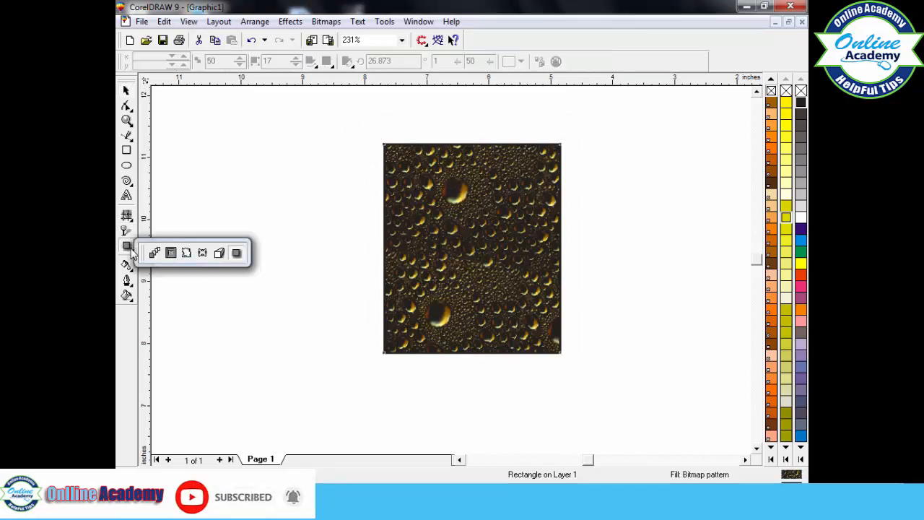
{"action": "left_click", "coordinate": [152, 252]}
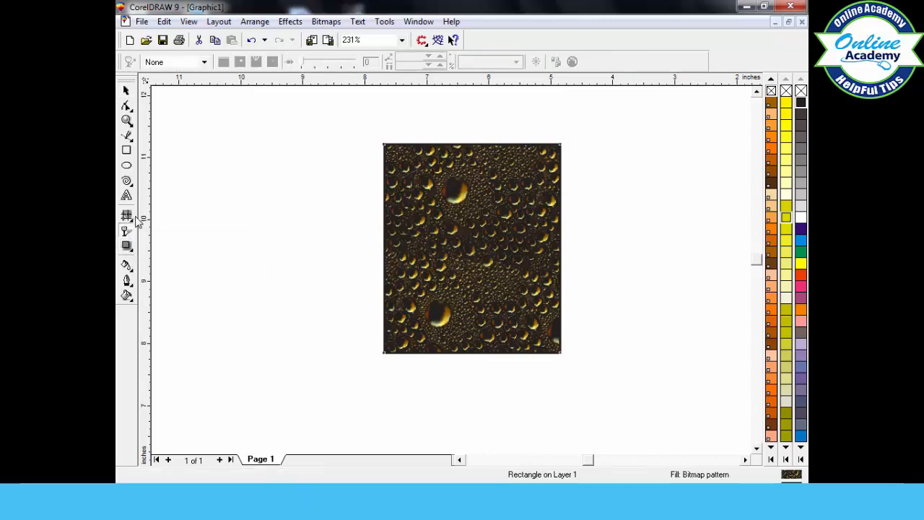
{"action": "left_click", "coordinate": [133, 216]}
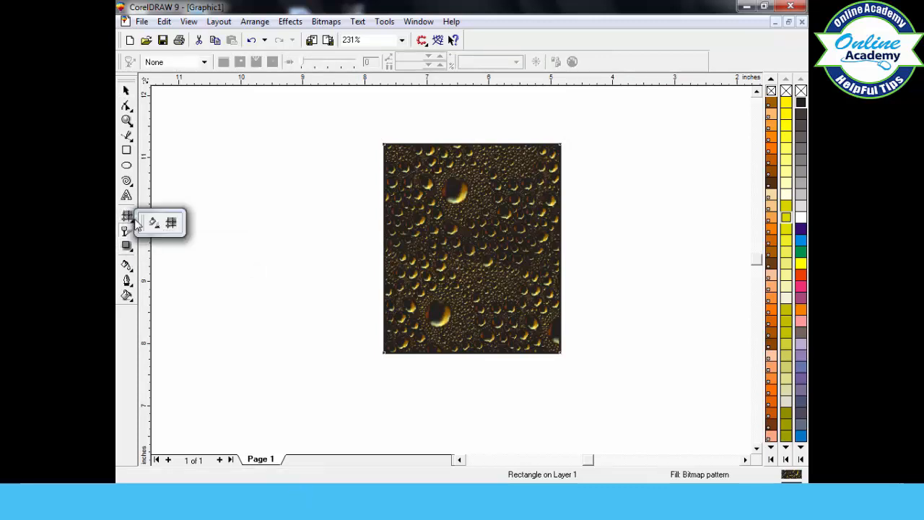
{"action": "left_click", "coordinate": [151, 224]}
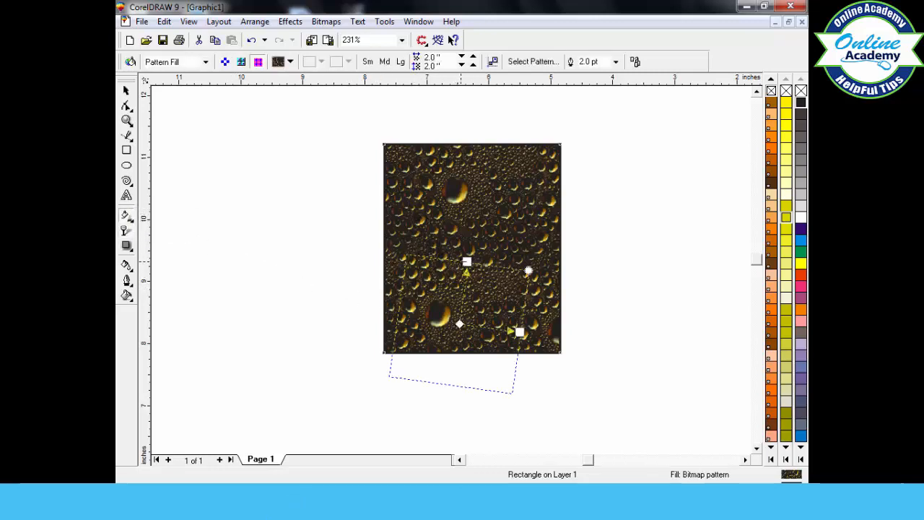
{"action": "left_click_drag", "start_coordinate": [468, 311], "coordinate": [523, 331]}
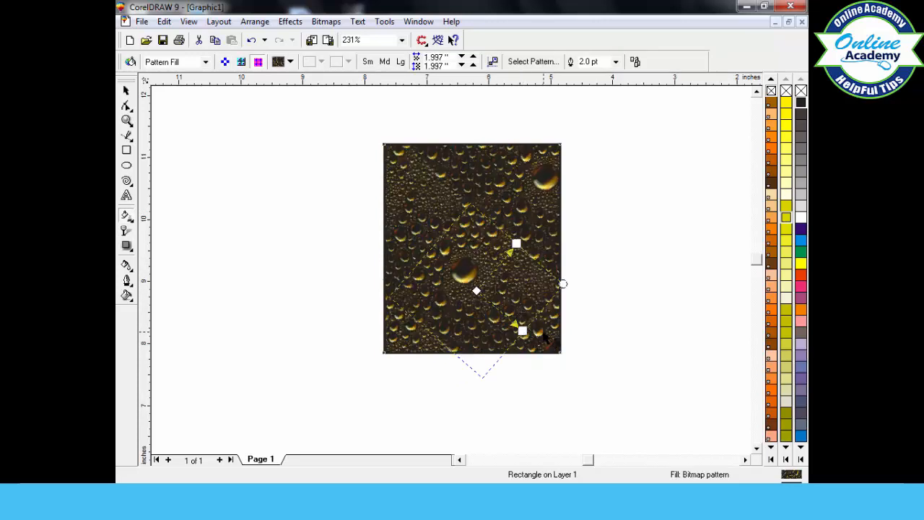
{"action": "left_click", "coordinate": [126, 296]}
{"action": "left_click", "coordinate": [187, 303]}
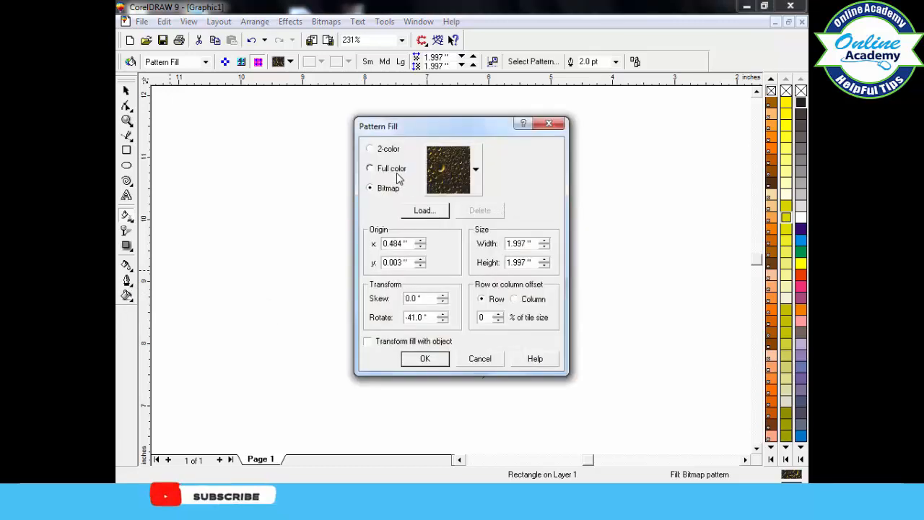
{"action": "left_click", "coordinate": [424, 359]}
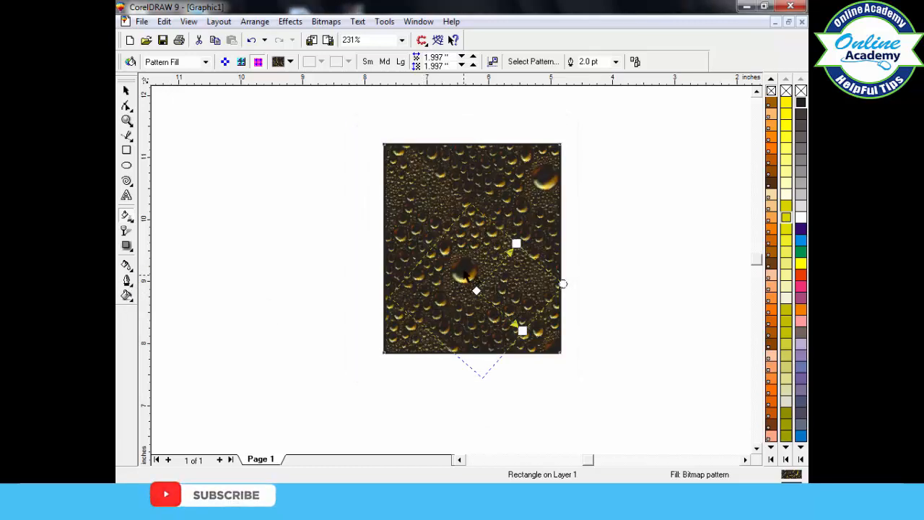
Fill the rectangle with the Air Bubbles texture from the Samples 9 library.
{"action": "left_click", "coordinate": [127, 296]}
{"action": "left_click", "coordinate": [204, 303]}
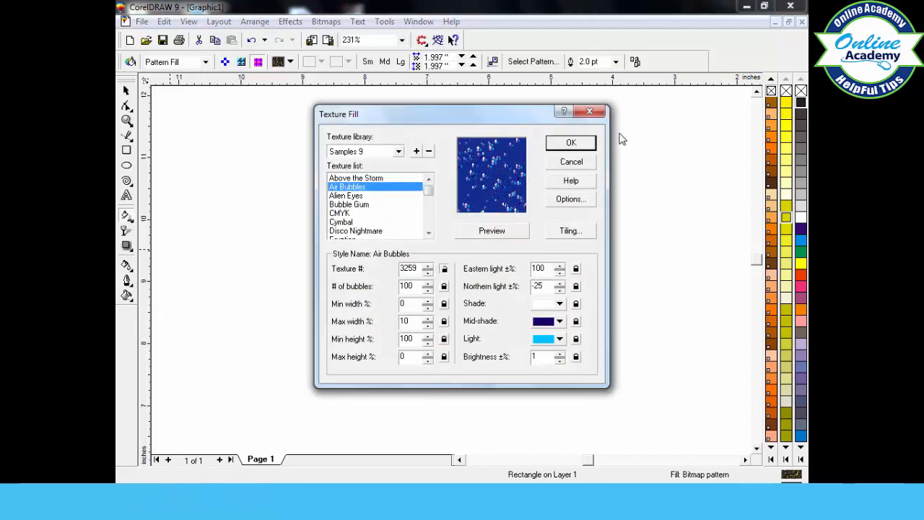
{"action": "left_click", "coordinate": [583, 143]}
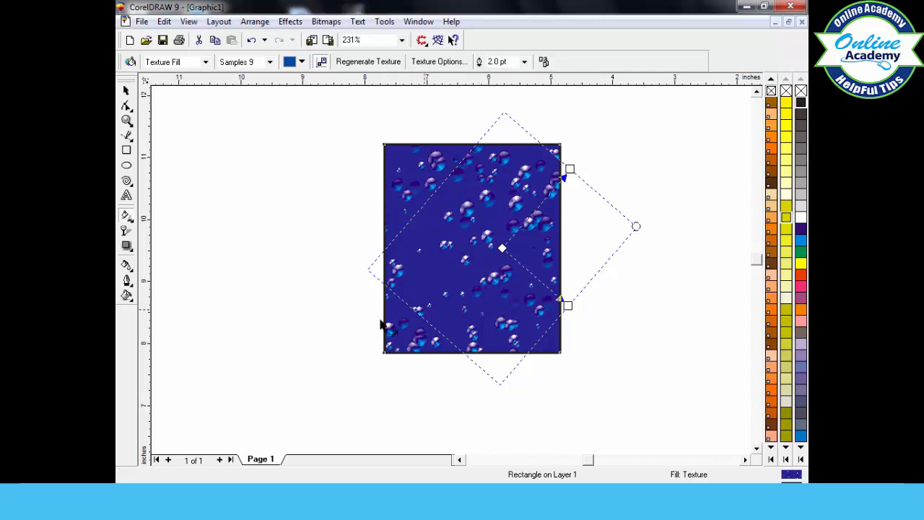
Try to replace the rectangle's texture with a uniform orange fill, C 6, M 69, Y 93, K 0.
{"action": "left_click", "coordinate": [126, 232]}
{"action": "left_click", "coordinate": [127, 246]}
{"action": "left_click", "coordinate": [127, 297]}
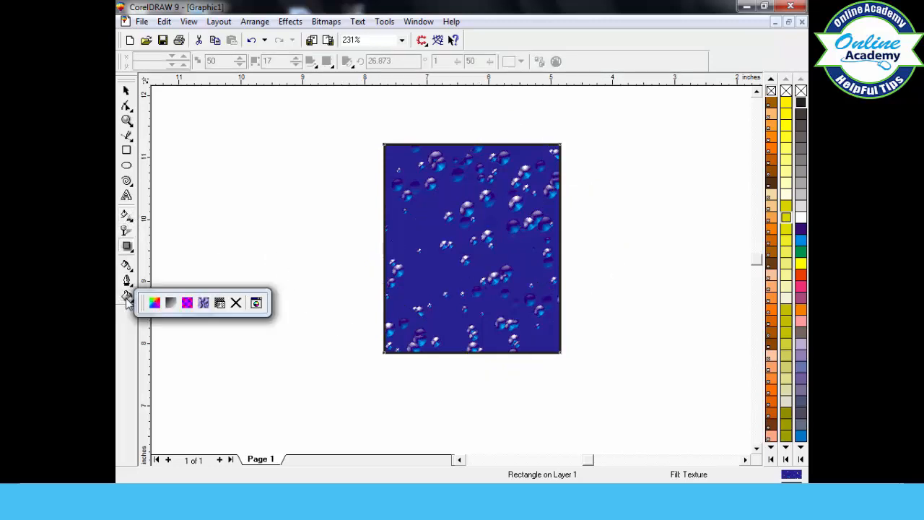
{"action": "left_click", "coordinate": [154, 307]}
{"action": "left_click", "coordinate": [626, 235]}
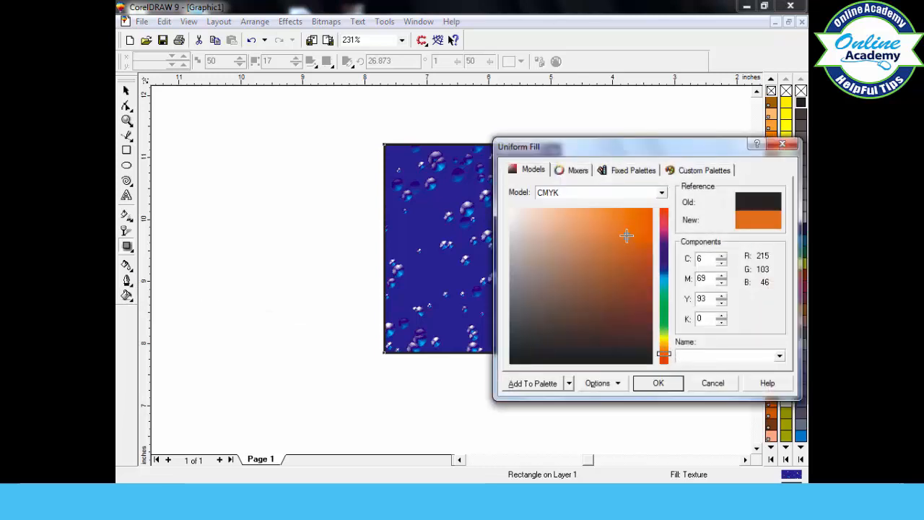
{"action": "left_click", "coordinate": [655, 382]}
Open the Color Docker Window and fill the rectangle with an olive yellow, C 13, M 12, Y 93, K 0.
{"action": "left_click", "coordinate": [126, 296]}
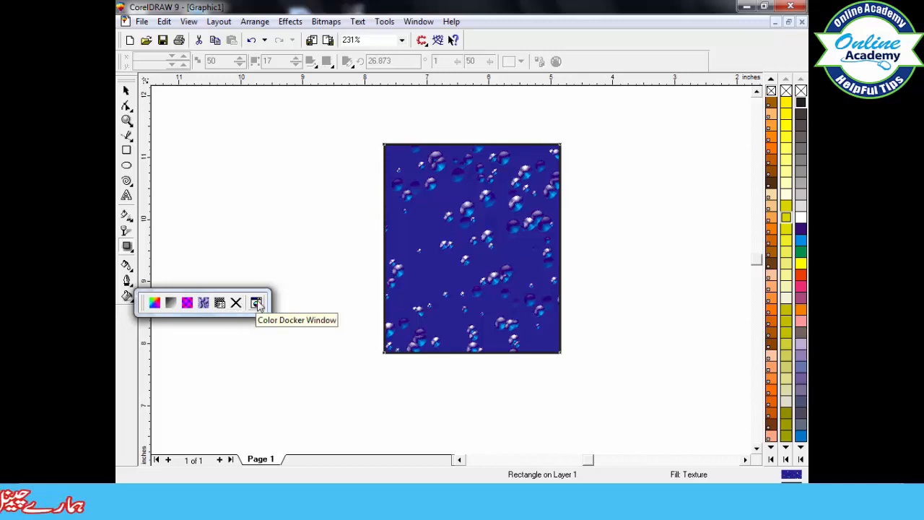
{"action": "left_click", "coordinate": [256, 303]}
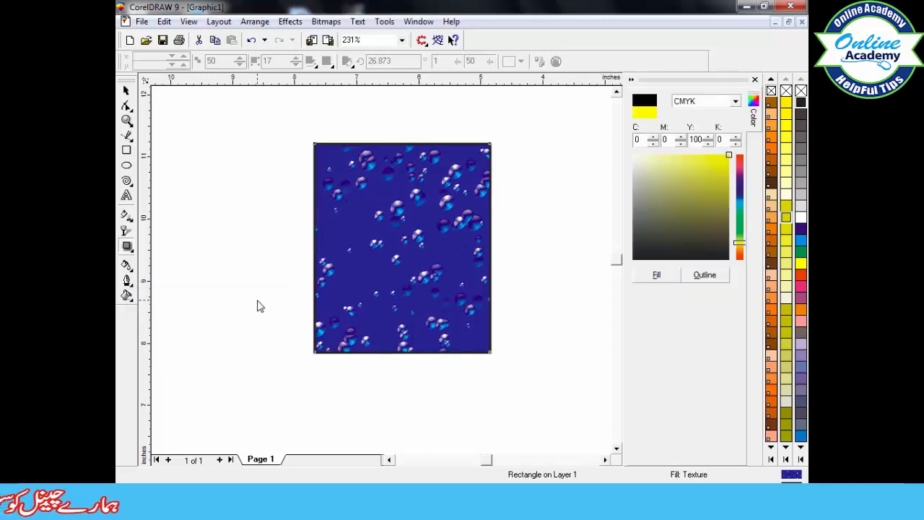
{"action": "left_click", "coordinate": [712, 176]}
{"action": "left_click", "coordinate": [672, 278]}
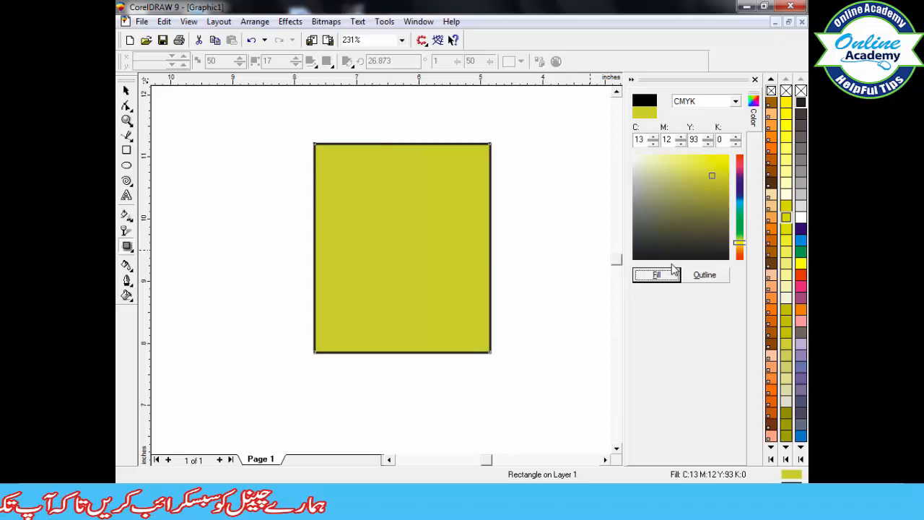
Fill the rectangle with the Cymbal texture from the Samples 9 library.
{"action": "left_click", "coordinate": [127, 297]}
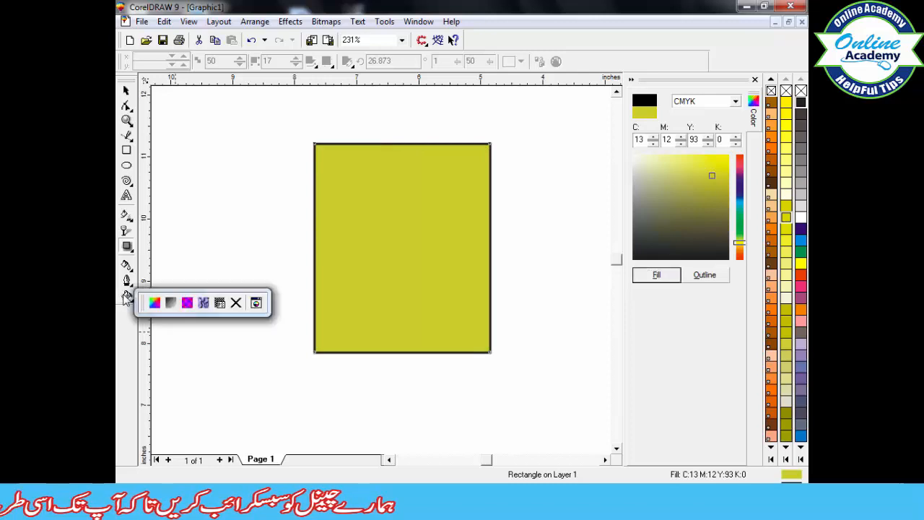
{"action": "left_click", "coordinate": [203, 303]}
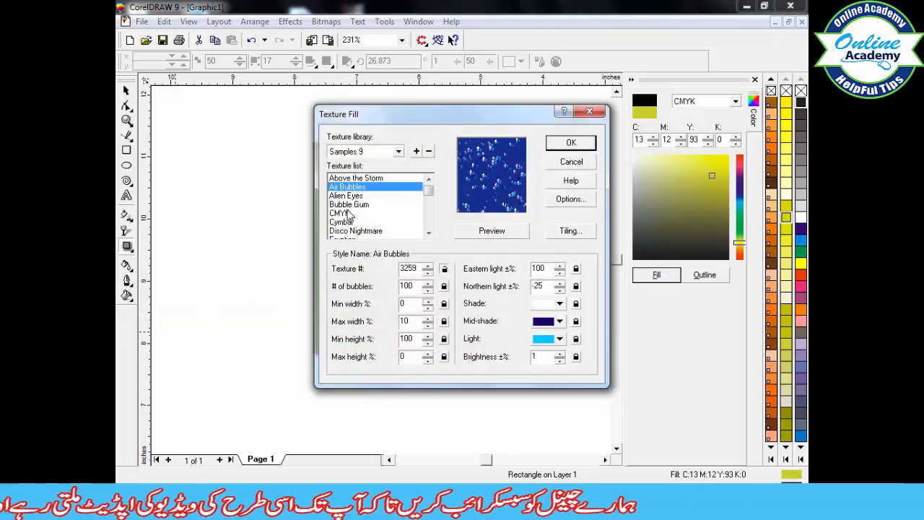
{"action": "left_click", "coordinate": [348, 205]}
{"action": "left_click", "coordinate": [344, 213]}
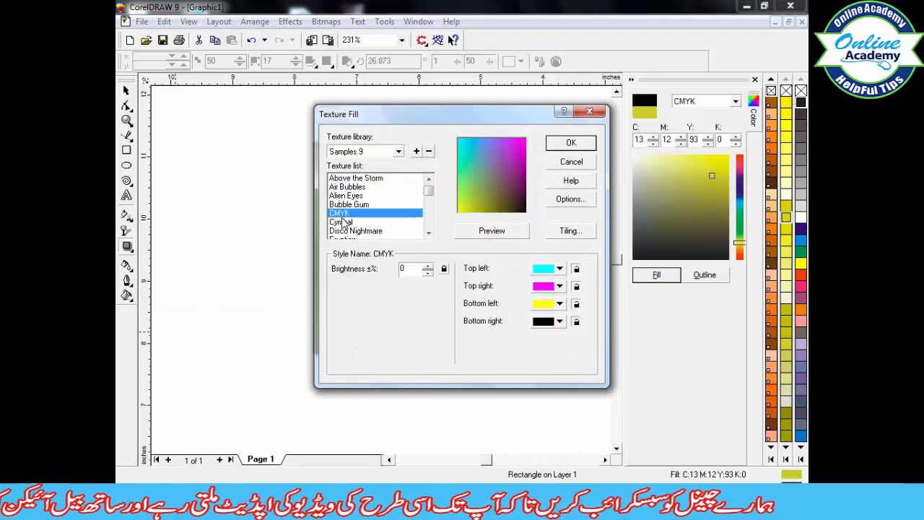
{"action": "left_click", "coordinate": [343, 222]}
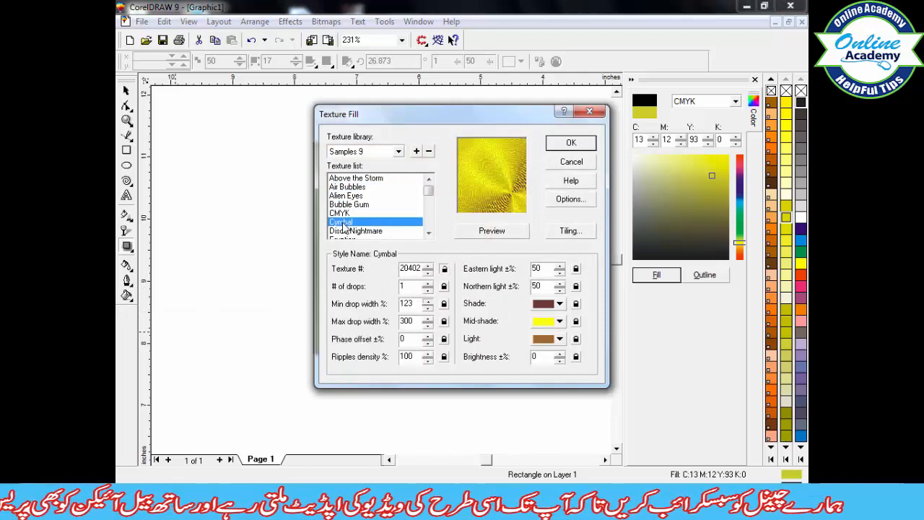
{"action": "left_click", "coordinate": [568, 144]}
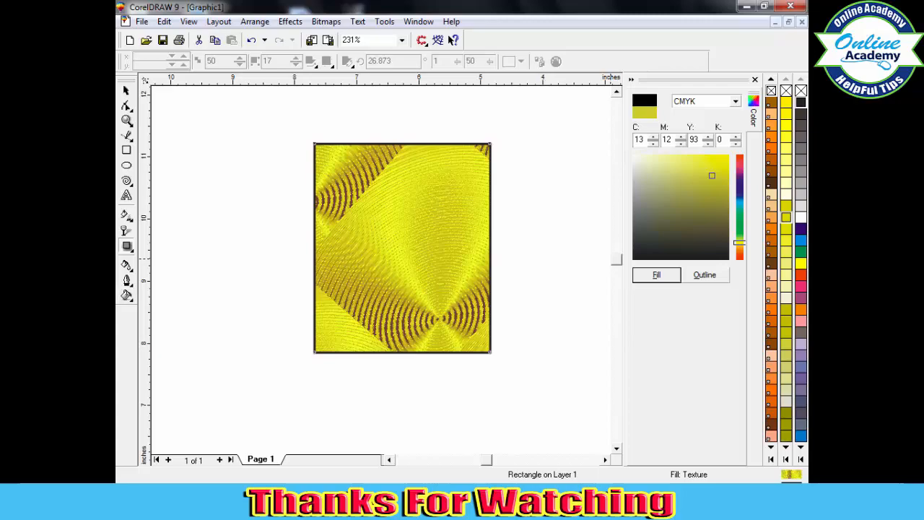
{"action": "left_click", "coordinate": [708, 501]}
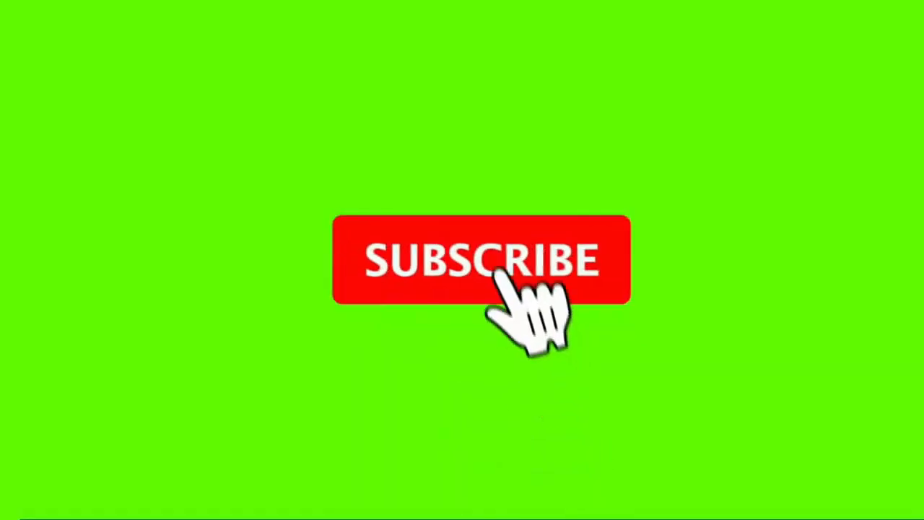